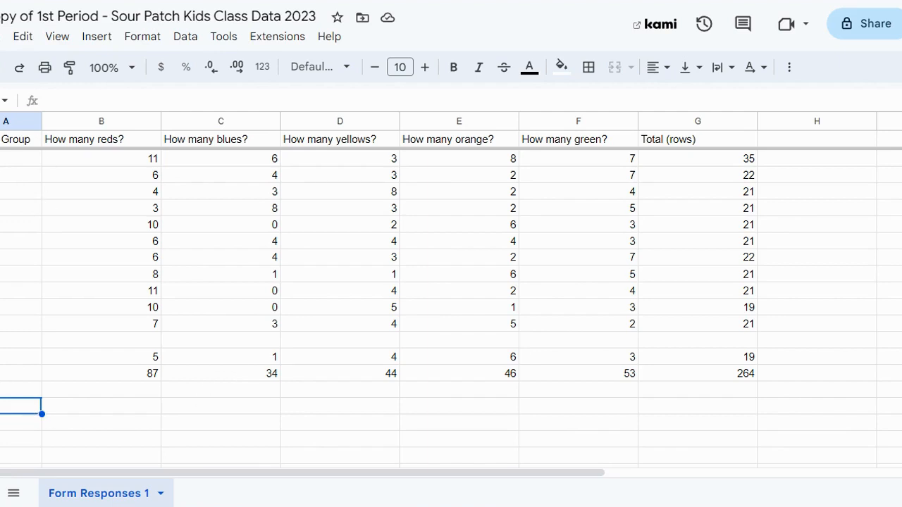
# Fill the total row beneath the data, from column A through column G, with light green
pyautogui.moveTo(30, 377); pyautogui.dragTo(684, 383)
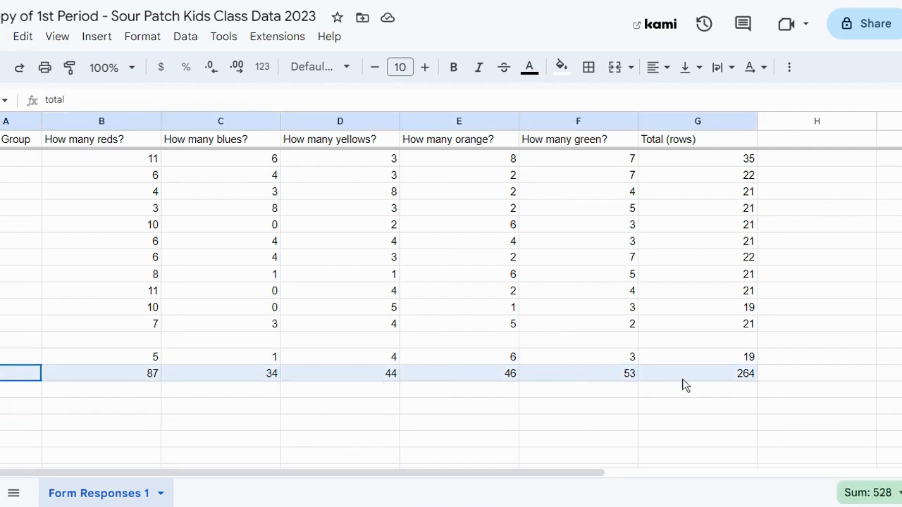
pyautogui.moveTo(683, 384); pyautogui.dragTo(684, 384)
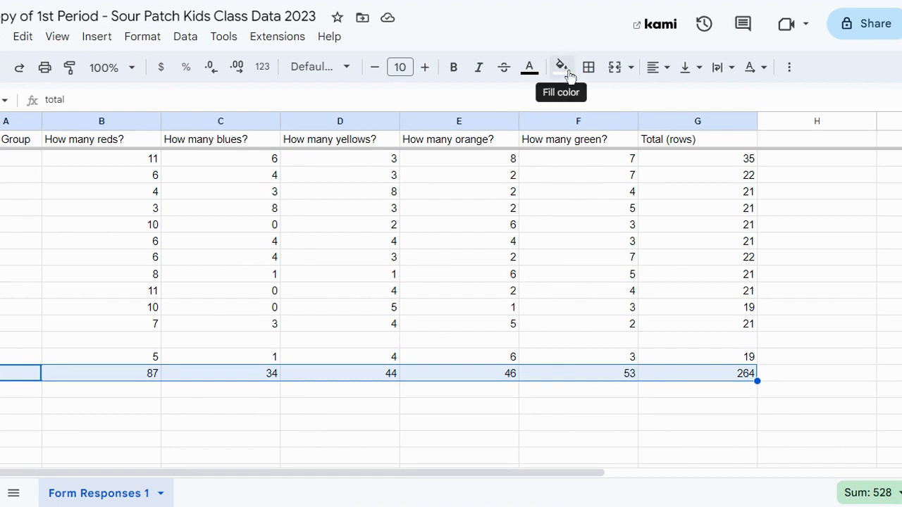
pyautogui.click(562, 68)
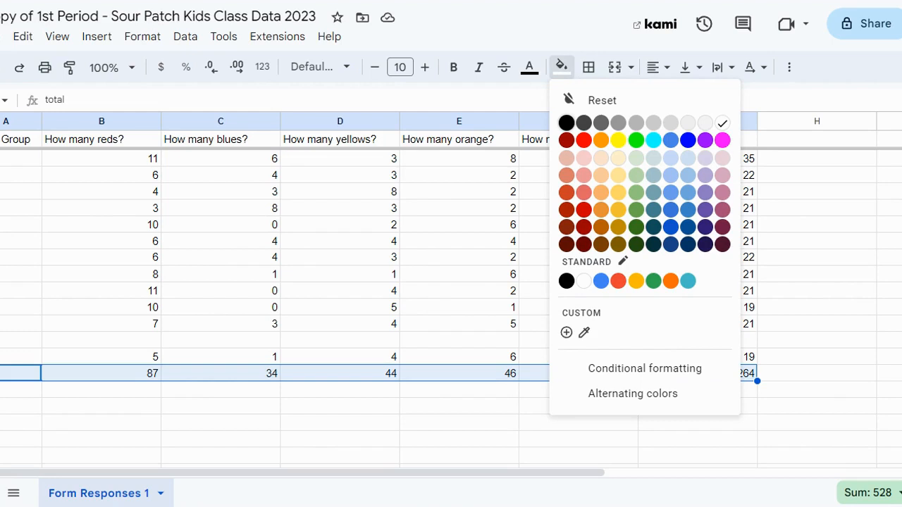
pyautogui.click(638, 160)
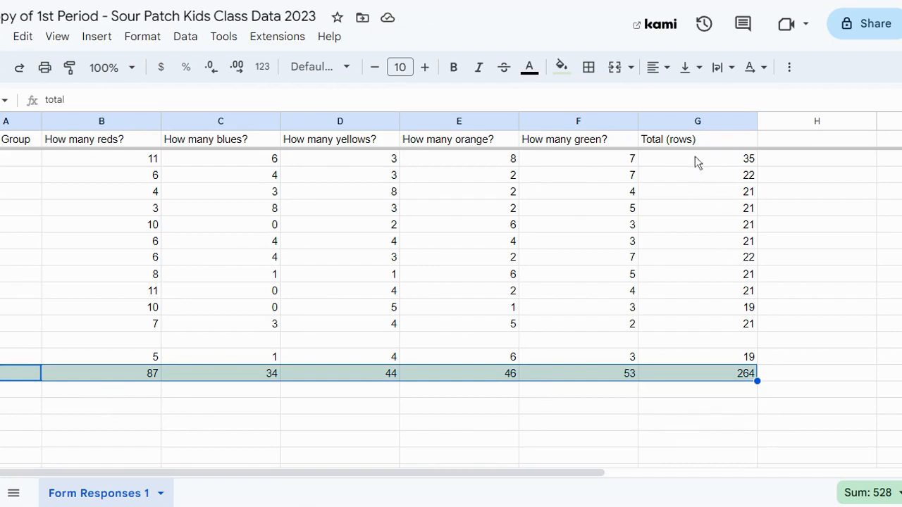
# Fill the Total (rows) column with light yellow, from its header down to the cell above the green total row
pyautogui.moveTo(698, 138); pyautogui.dragTo(698, 357)
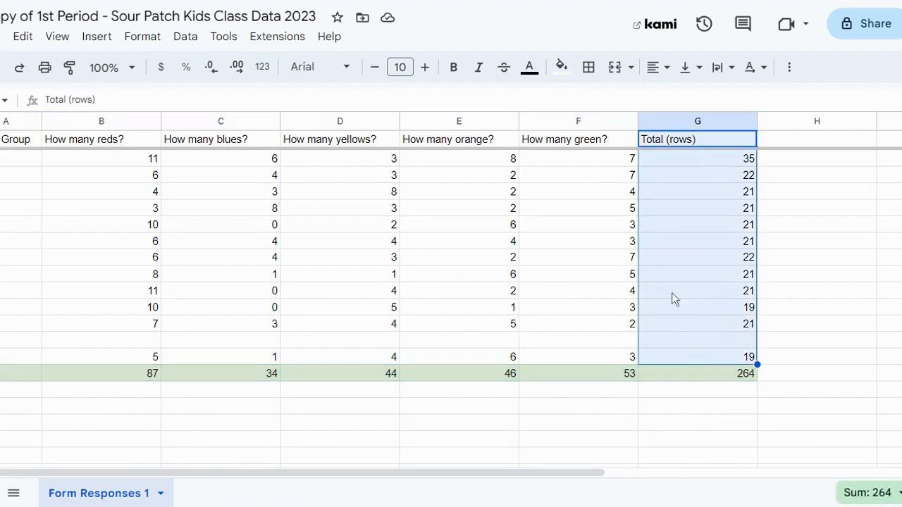
pyautogui.click(568, 69)
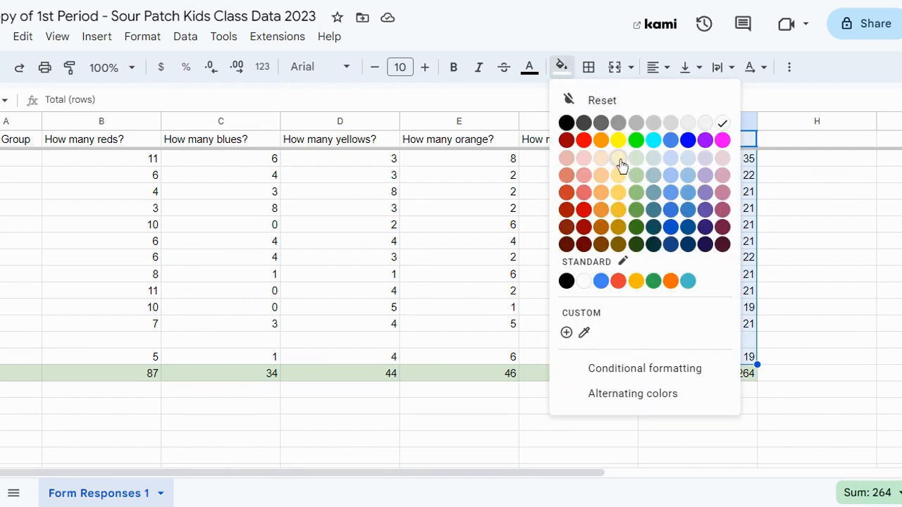
pyautogui.click(619, 158)
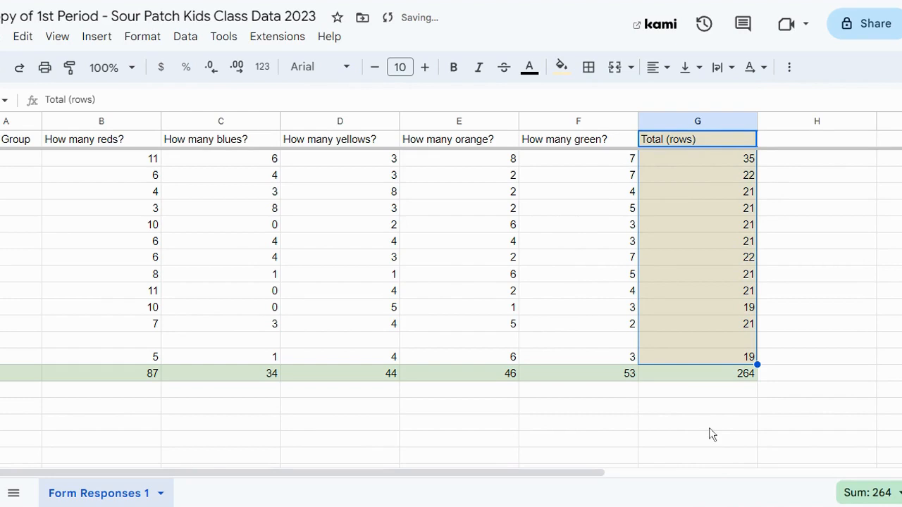
pyautogui.click(673, 423)
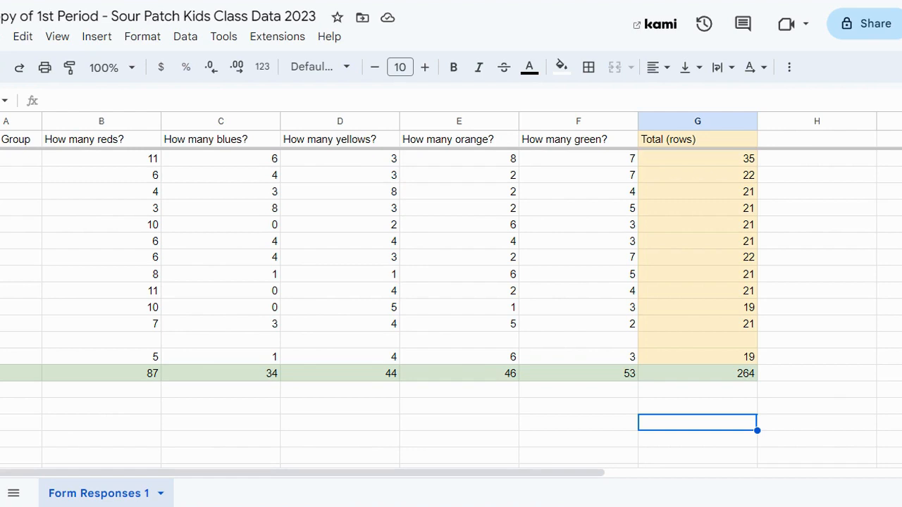
# Insert a chart from the table groups and color counts in A1:F14, leaving out the totals
pyautogui.moveTo(2, 140); pyautogui.dragTo(618, 365)
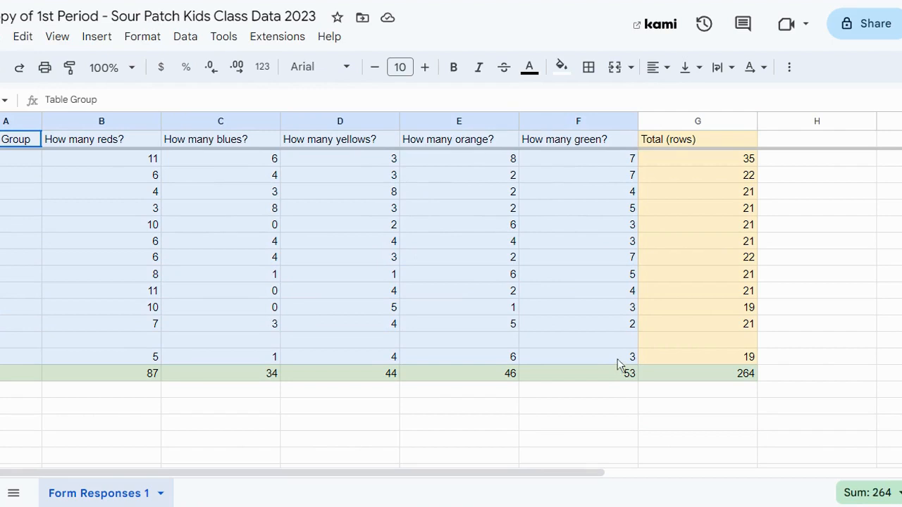
pyautogui.moveTo(618, 358); pyautogui.dragTo(618, 358)
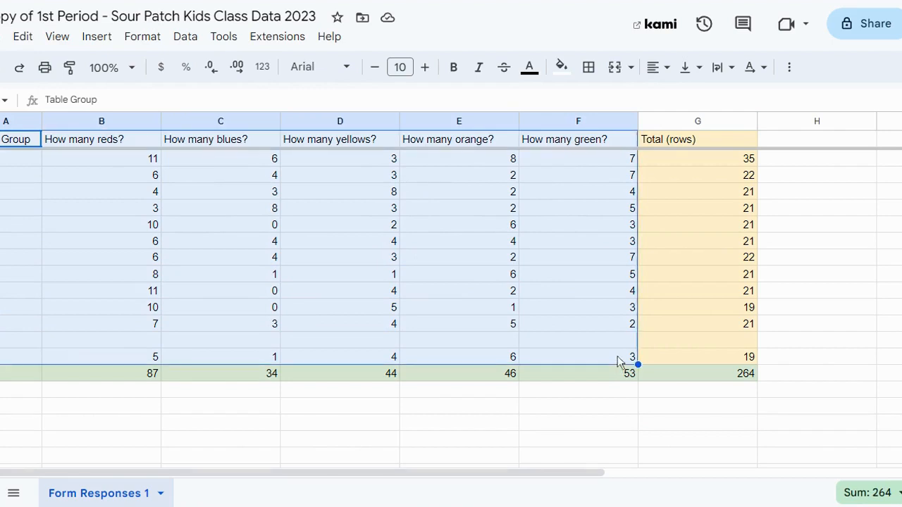
pyautogui.click(790, 70)
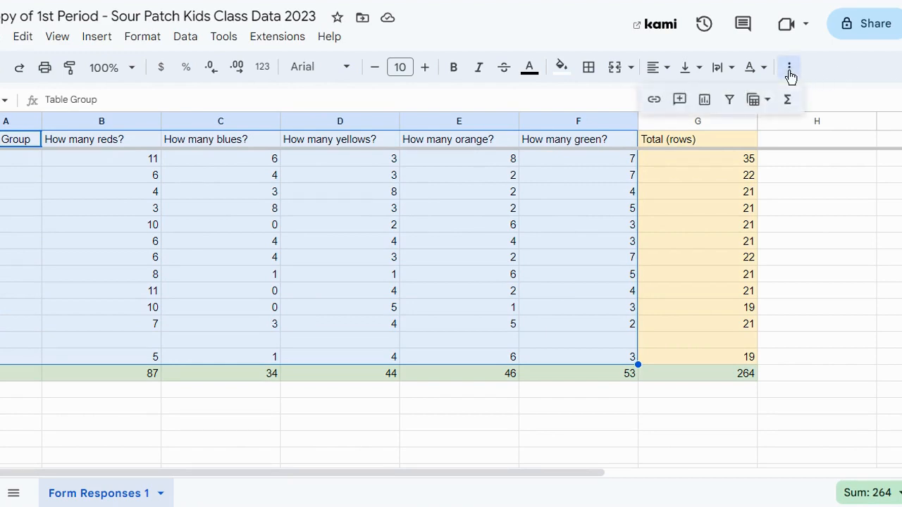
pyautogui.click(705, 101)
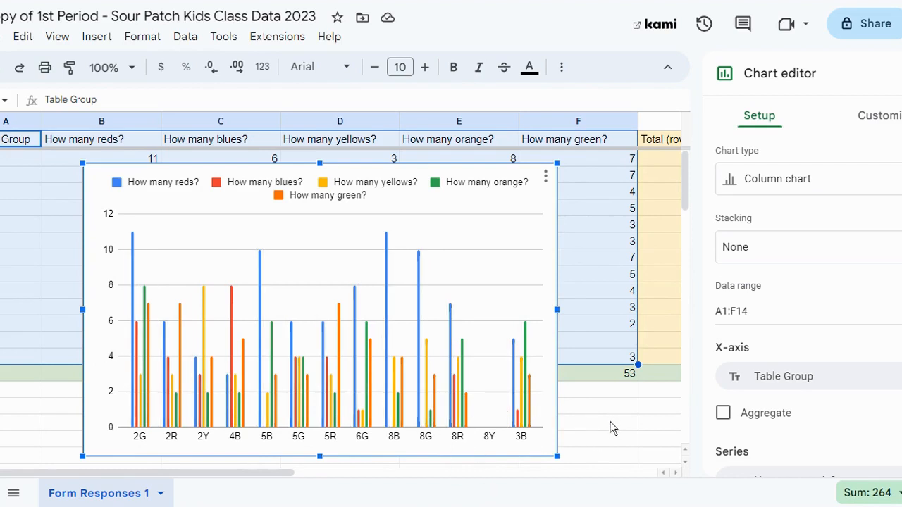
# Try the standard, unstacked bar chart type for the candy color chart
pyautogui.click(867, 179)
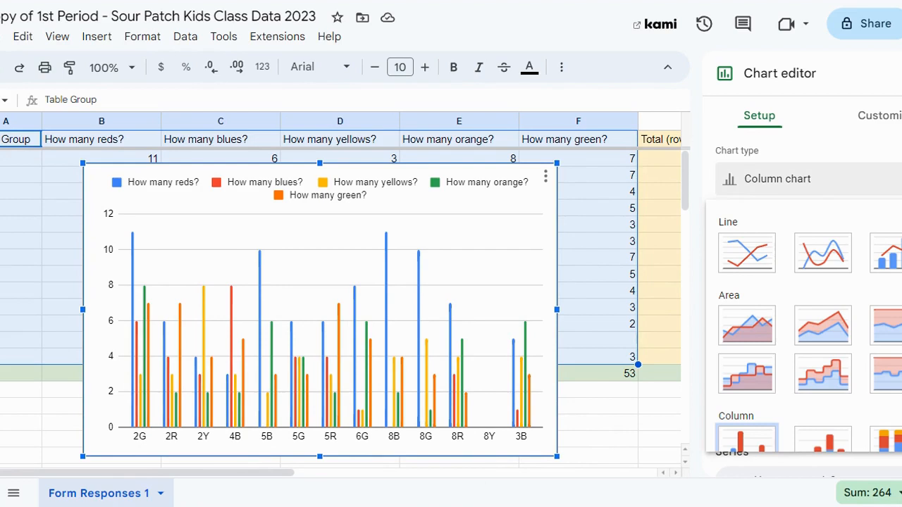
pyautogui.scroll(-3, 846, 226)
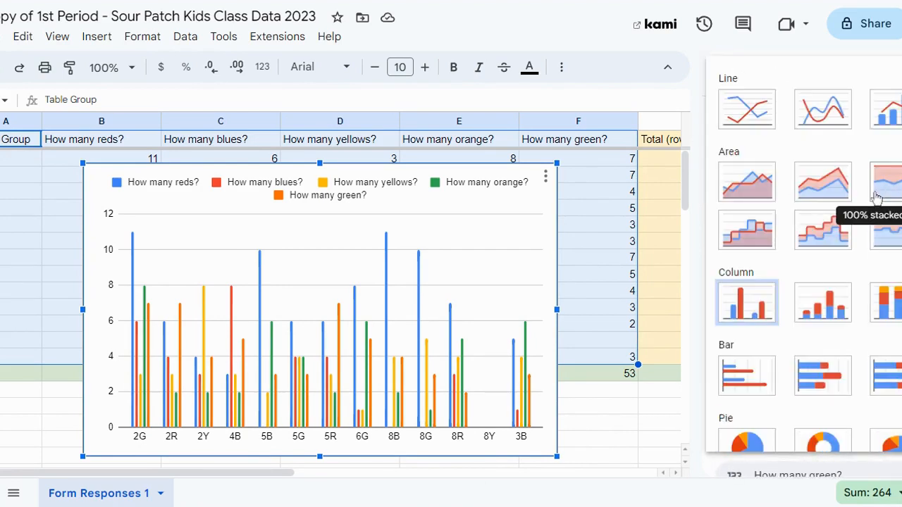
pyautogui.scroll(-1, 817, 236)
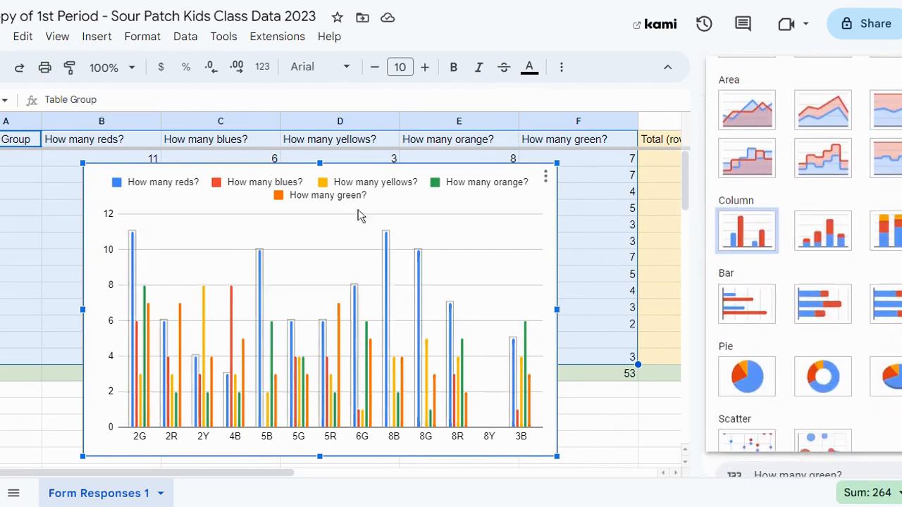
pyautogui.click(744, 304)
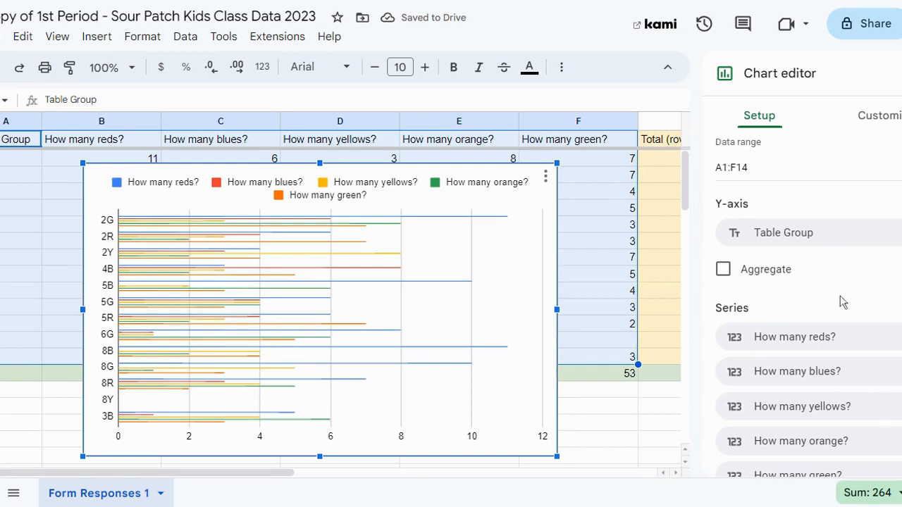
# Switch the chart back to the standard, unstacked column chart type
pyautogui.scroll(2, 846, 298)
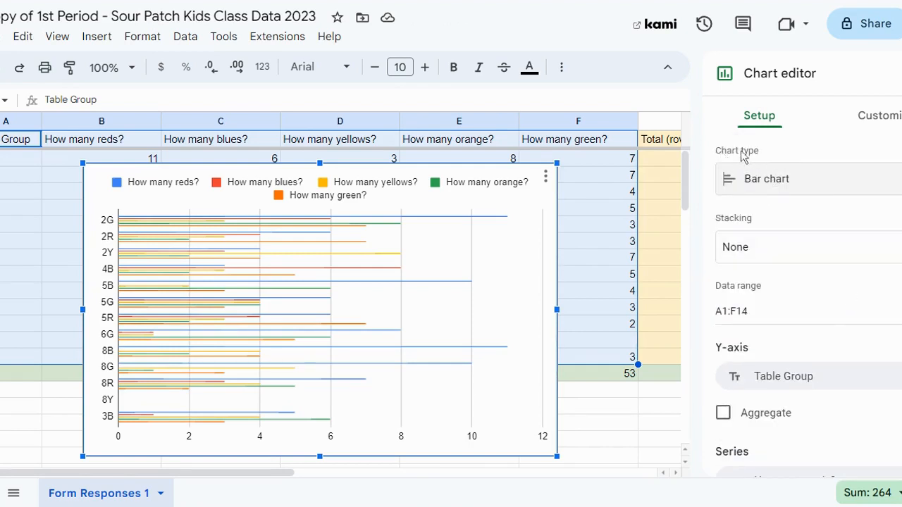
pyautogui.click(810, 179)
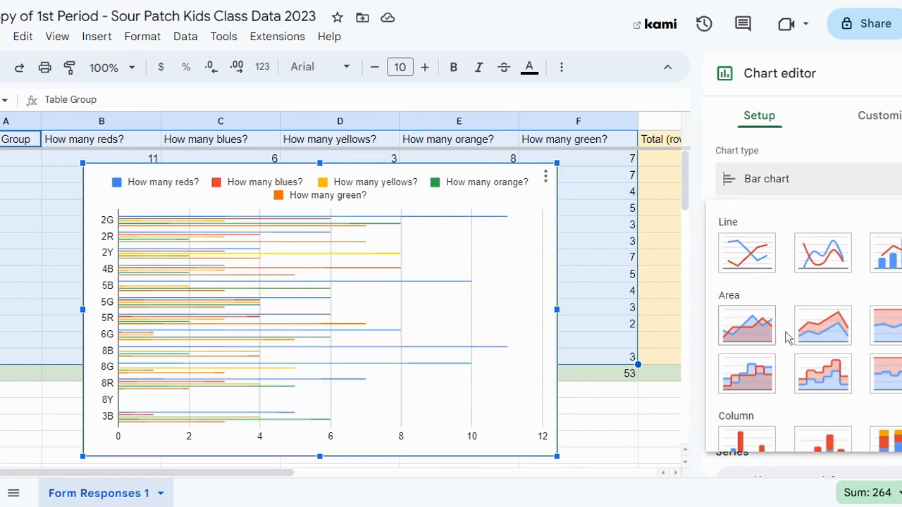
pyautogui.scroll(-4, 785, 332)
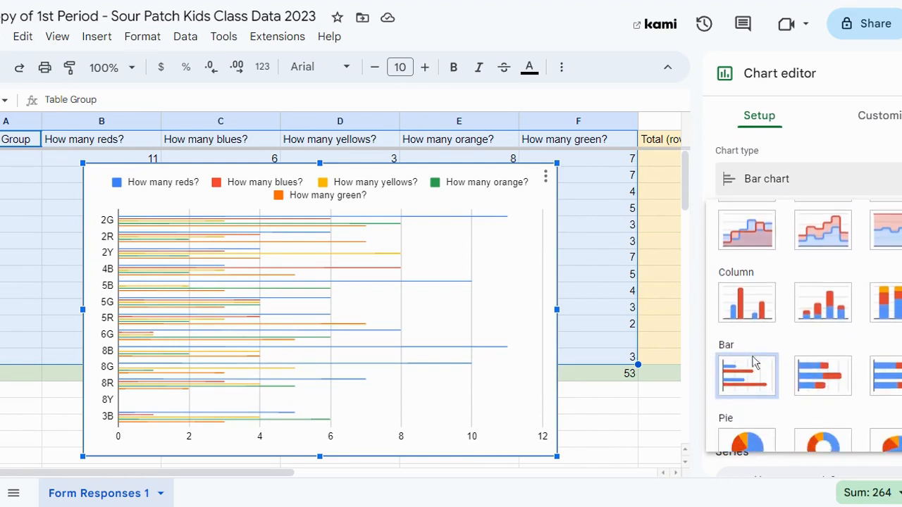
pyautogui.click(746, 316)
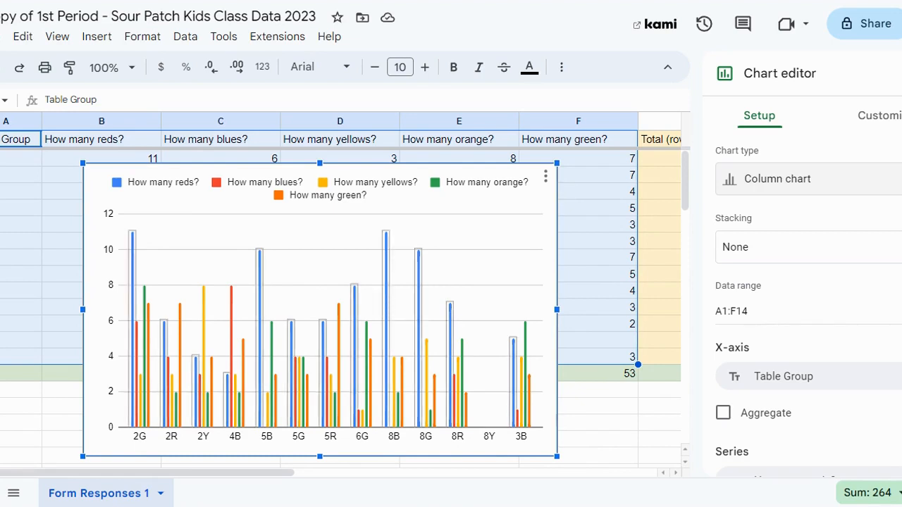
# Set the fill color of the "How many reds?" series to red
pyautogui.click(419, 280)
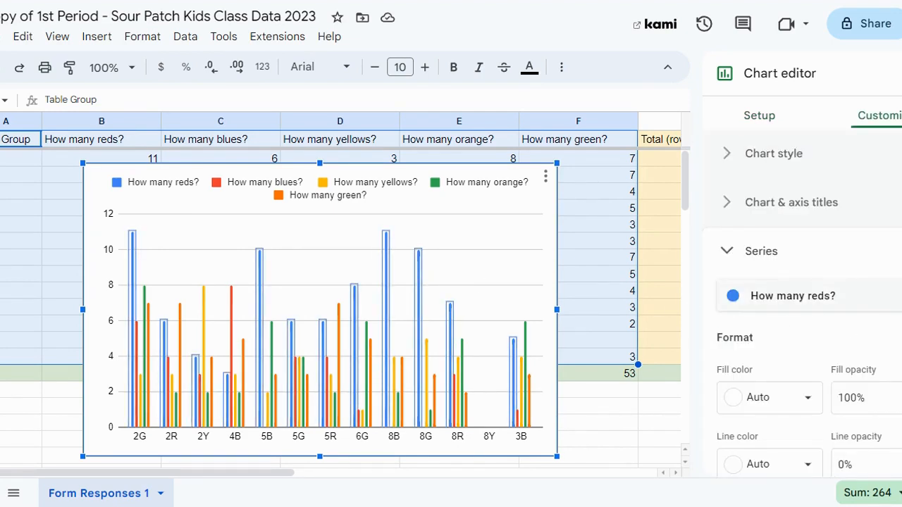
pyautogui.click(884, 296)
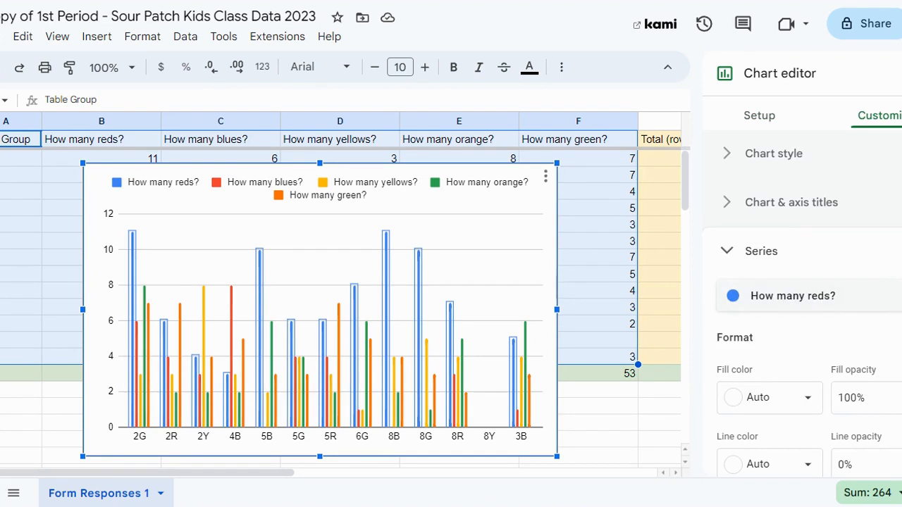
pyautogui.click(726, 253)
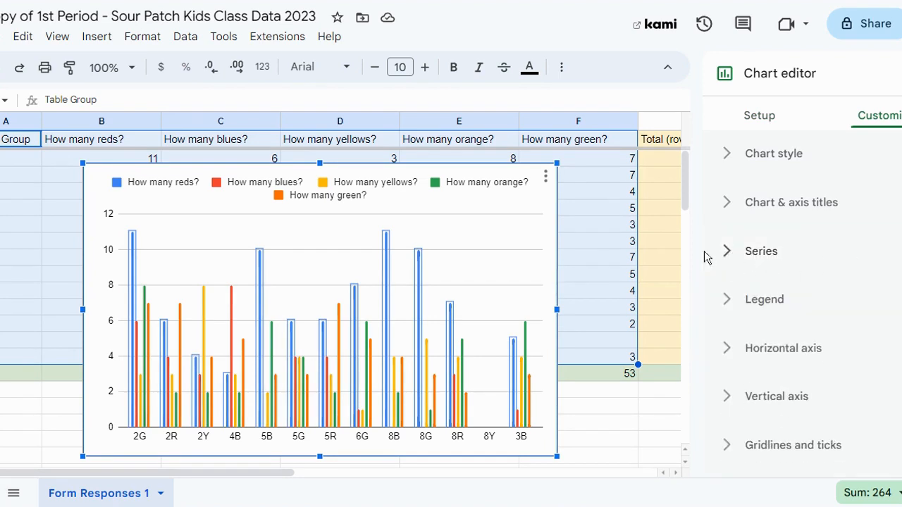
pyautogui.click(712, 253)
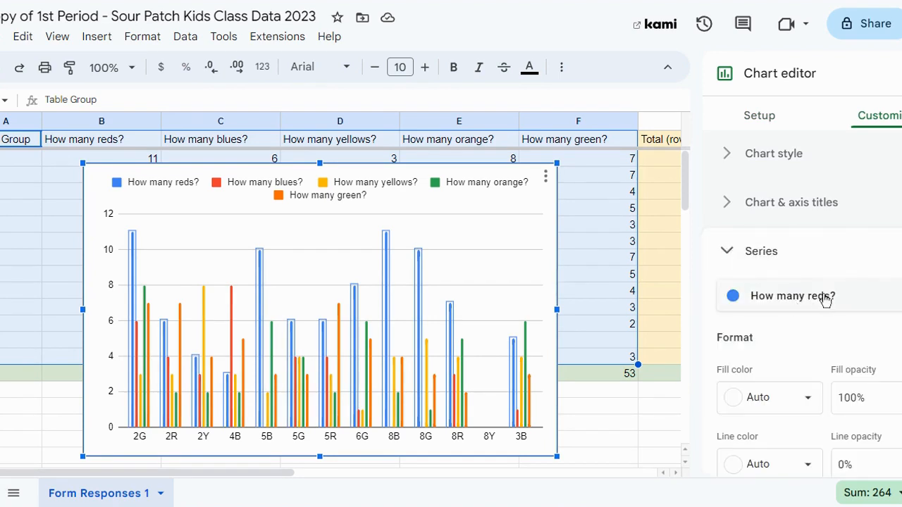
pyautogui.scroll(-1, 770, 348)
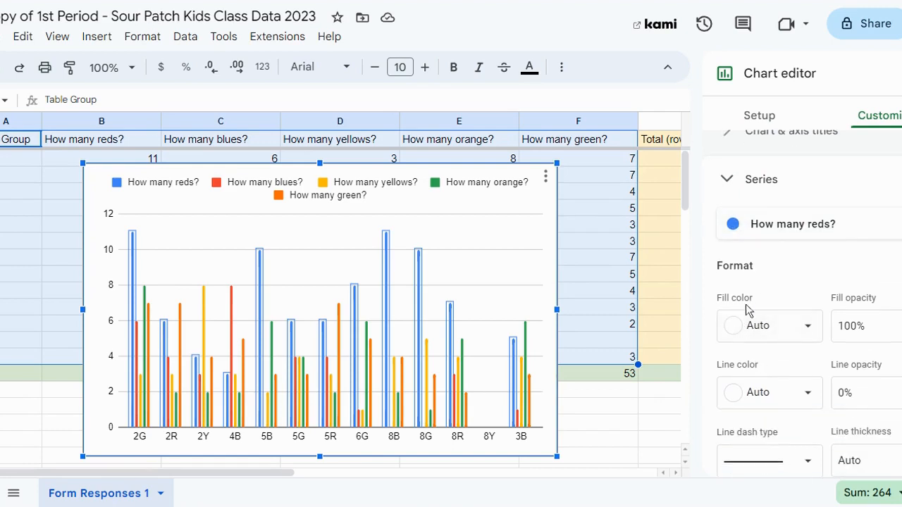
pyautogui.click(808, 329)
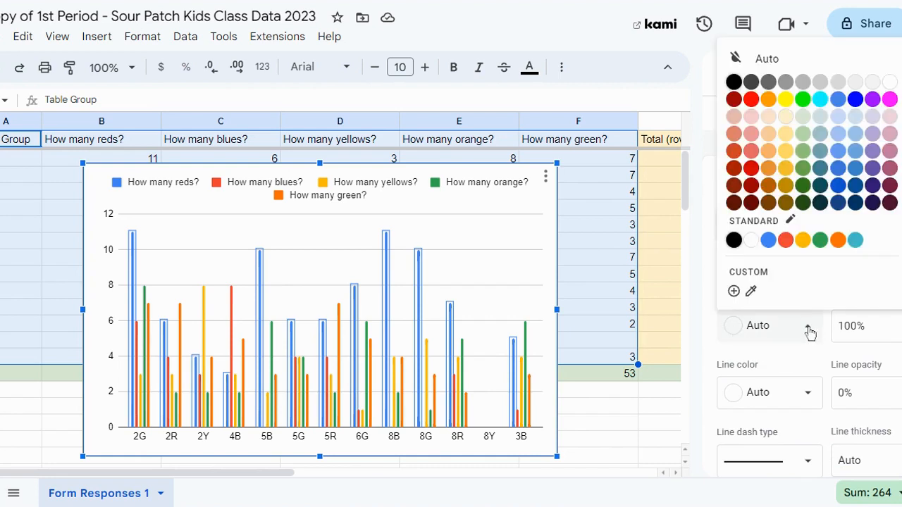
pyautogui.click(751, 99)
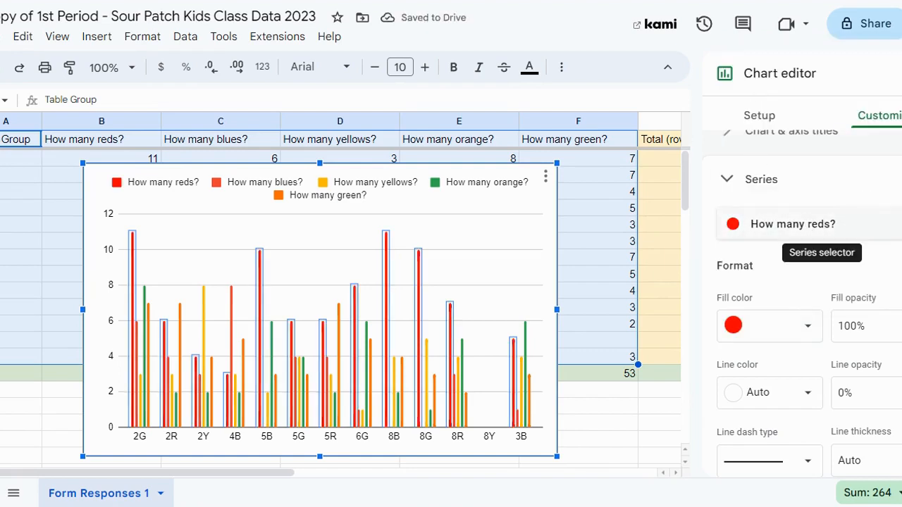
# Set the fill color of the "How many blues?" series to blue
pyautogui.click(866, 225)
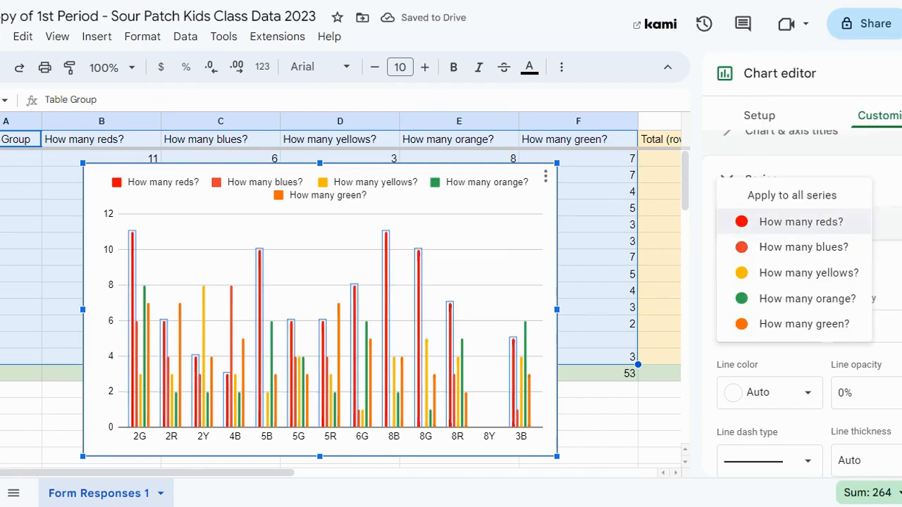
pyautogui.click(846, 248)
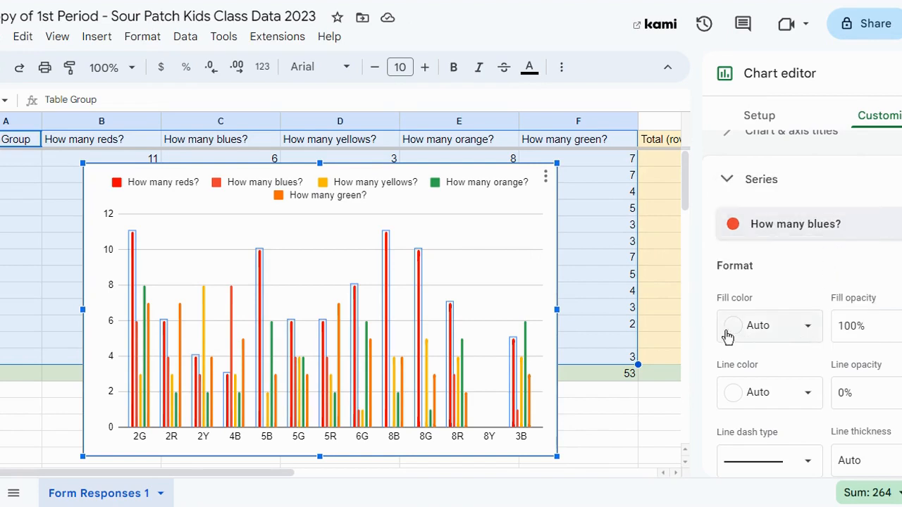
pyautogui.click(808, 327)
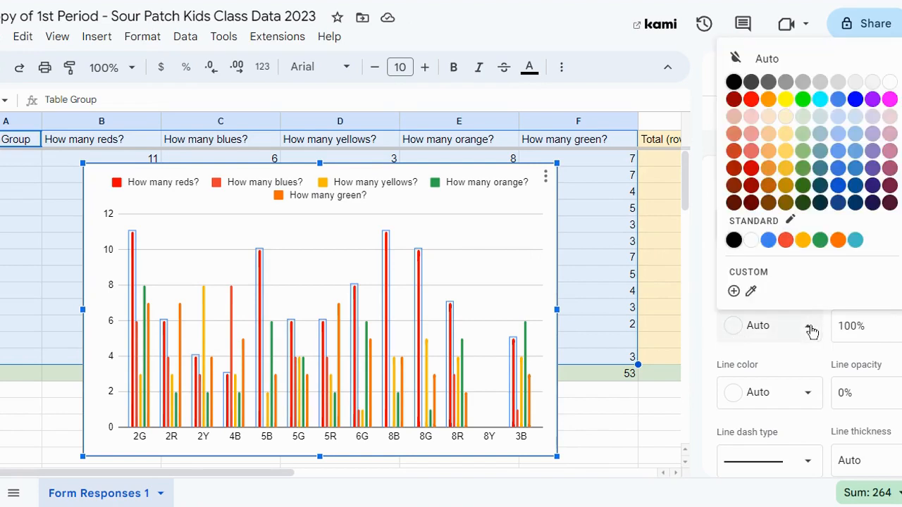
pyautogui.click(855, 100)
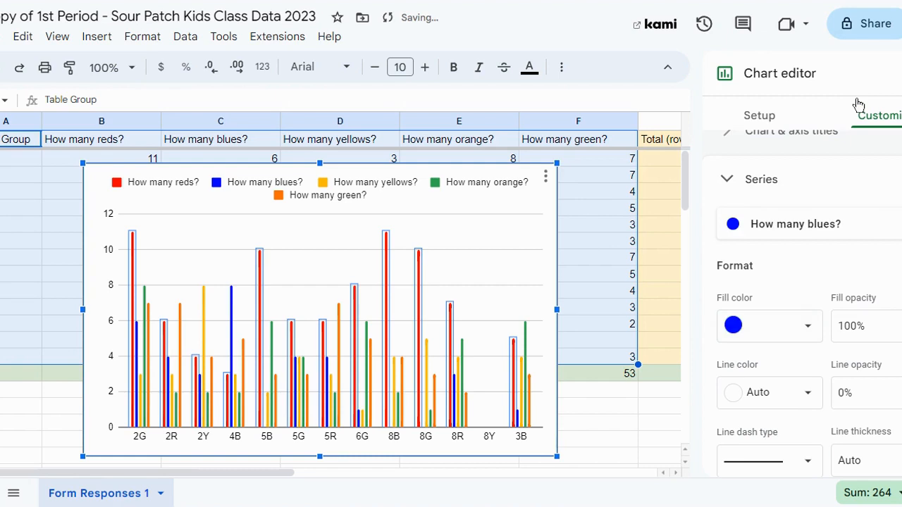
# Set the fill color of the "How many orange?" series to the standard orange
pyautogui.click(894, 231)
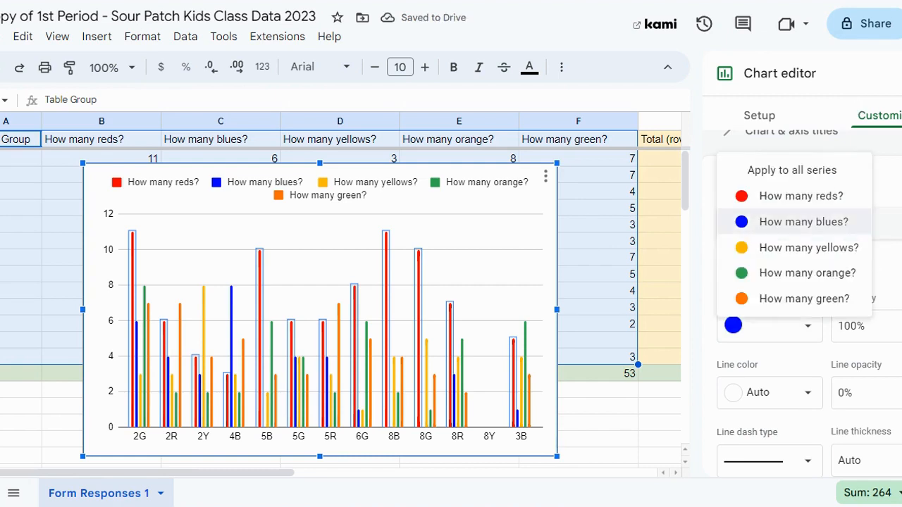
pyautogui.click(844, 279)
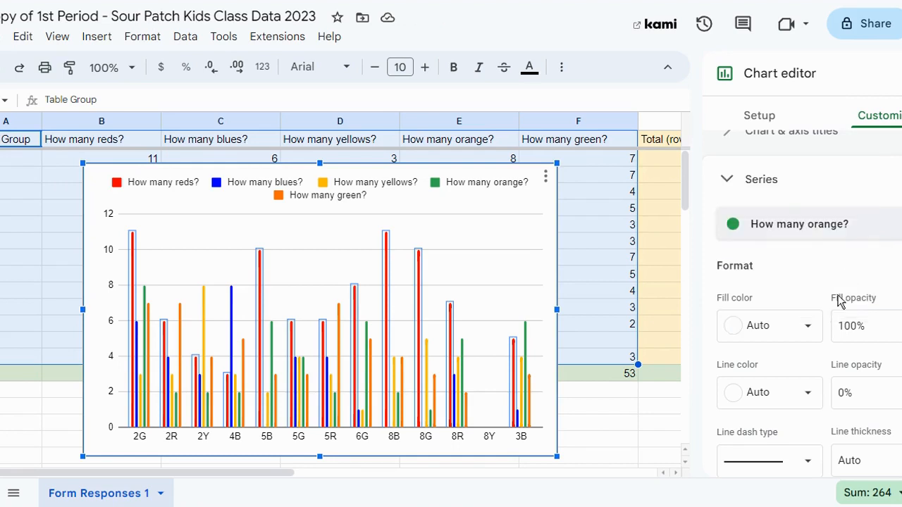
pyautogui.click(807, 329)
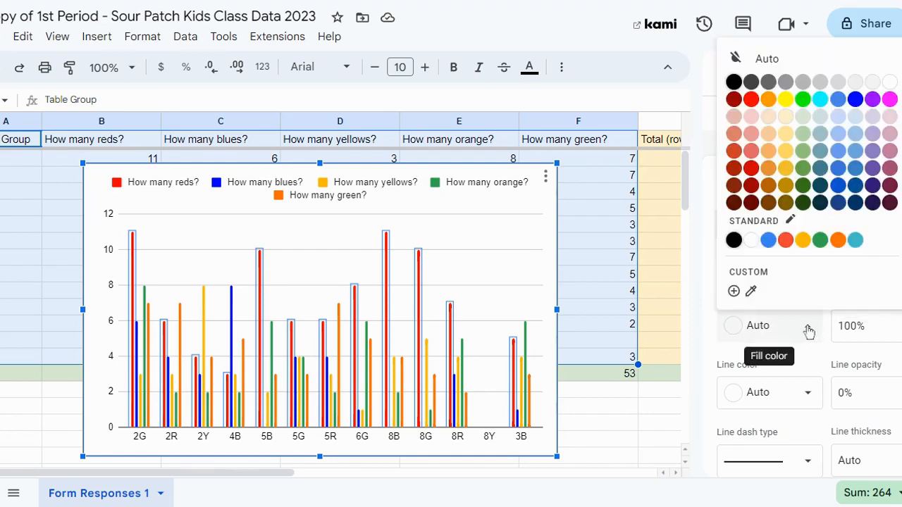
pyautogui.click(839, 243)
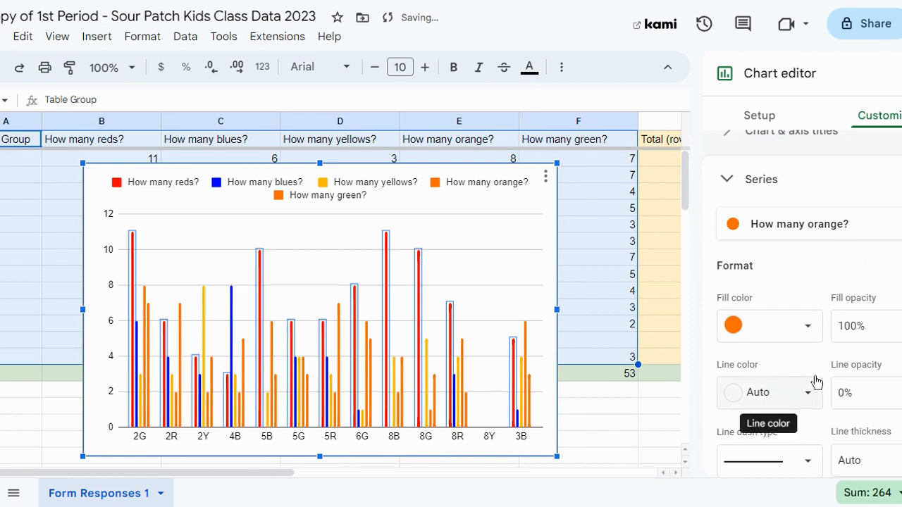
# Set the fill color of the "How many green?" series to the standard green
pyautogui.click(811, 225)
pyautogui.click(816, 248)
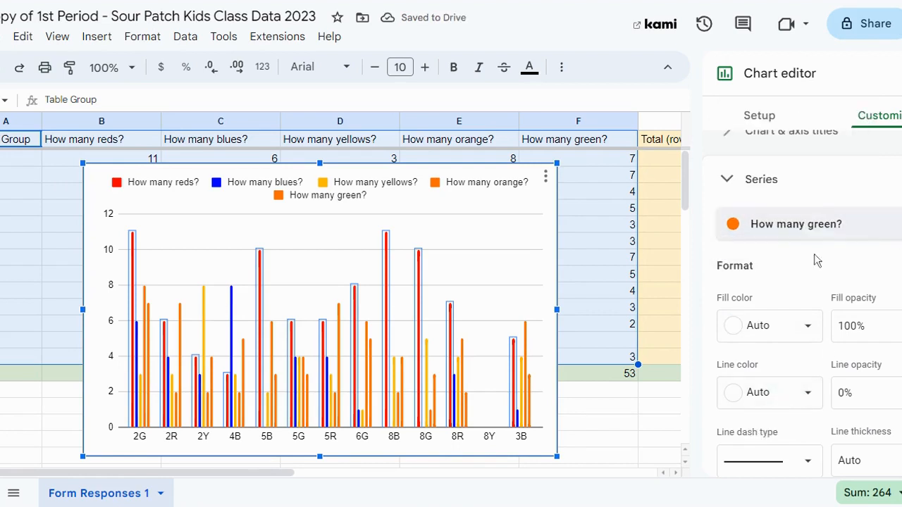
pyautogui.click(807, 326)
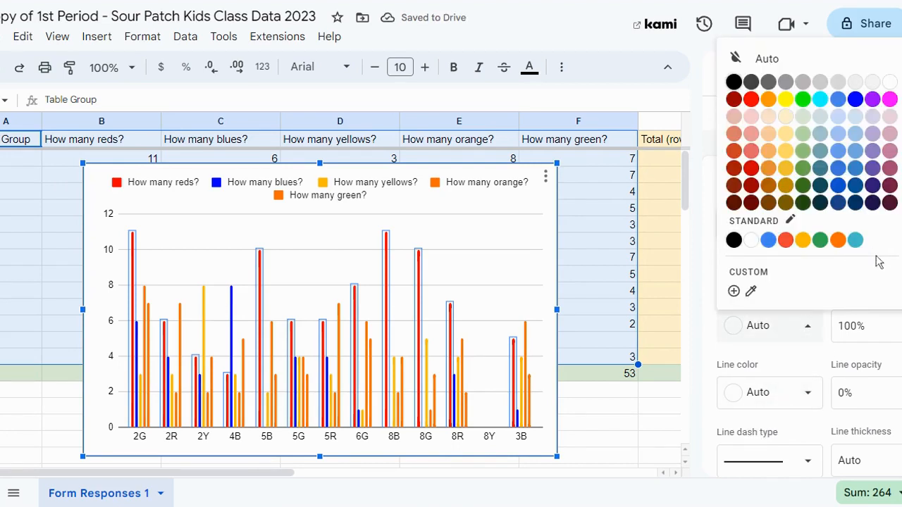
pyautogui.click(820, 240)
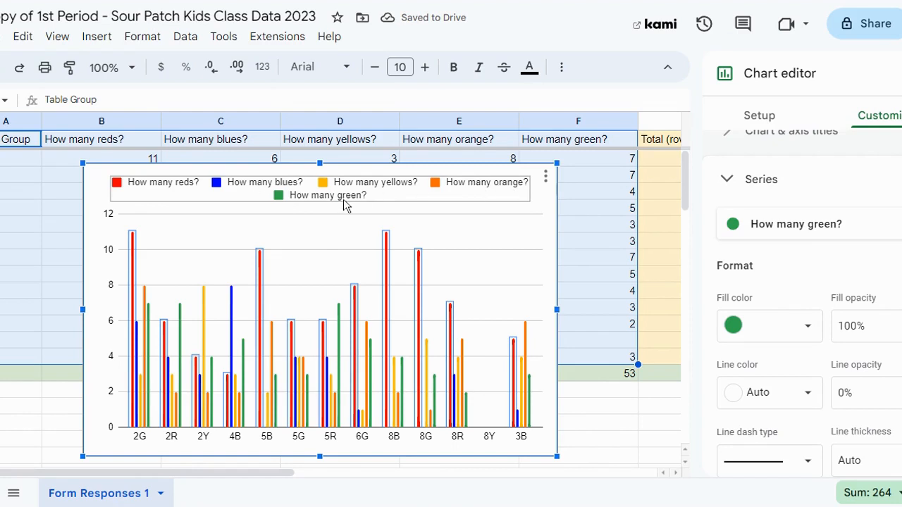
pyautogui.click(730, 181)
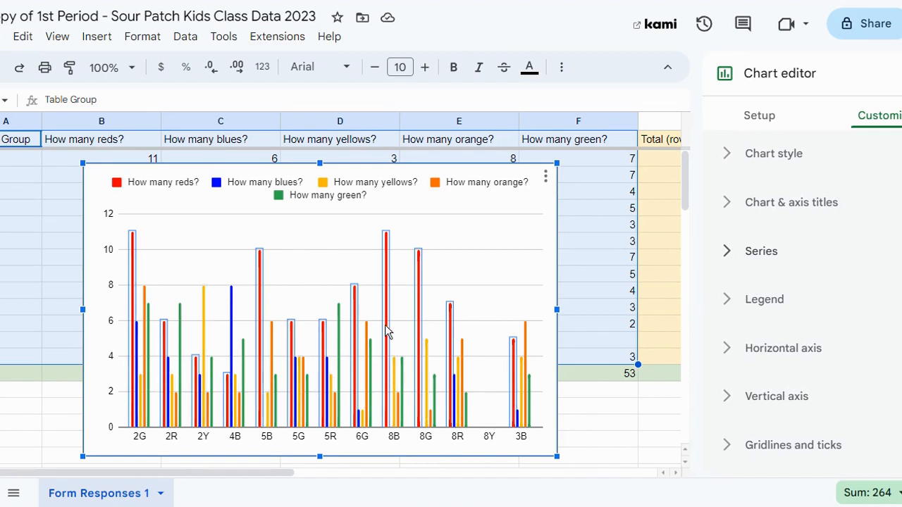
# Delete the multi-color column chart from the sheet
pyautogui.click(546, 177)
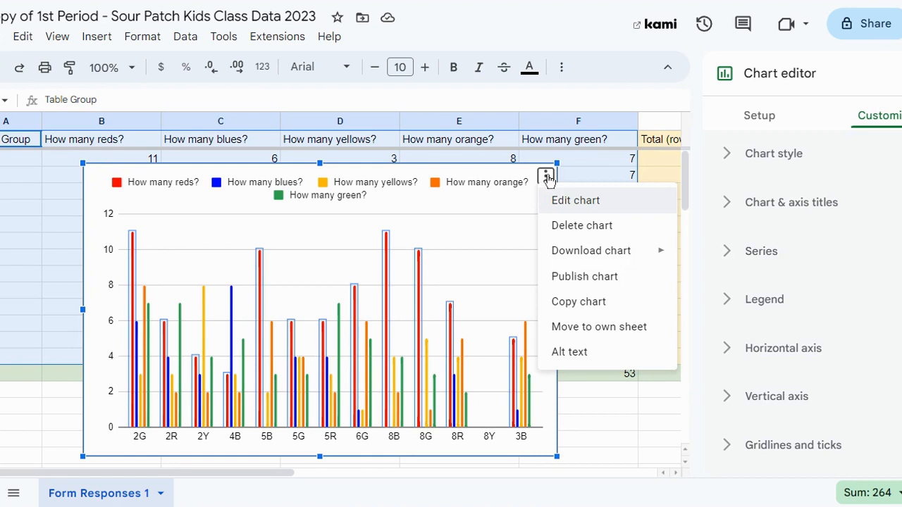
pyautogui.click(572, 201)
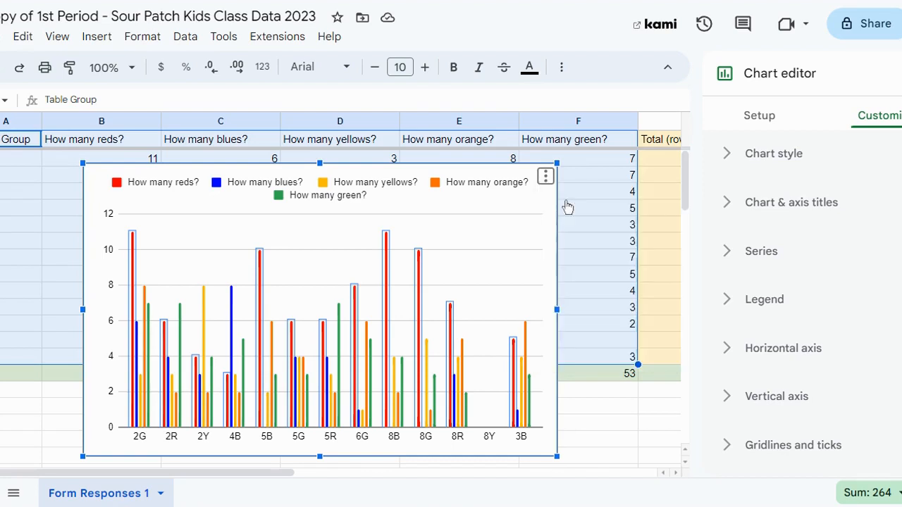
pyautogui.click(547, 178)
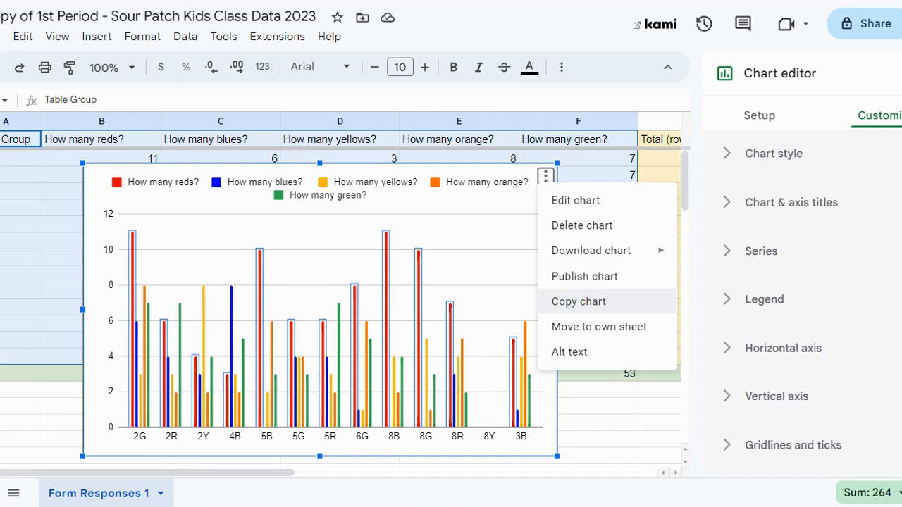
pyautogui.click(597, 226)
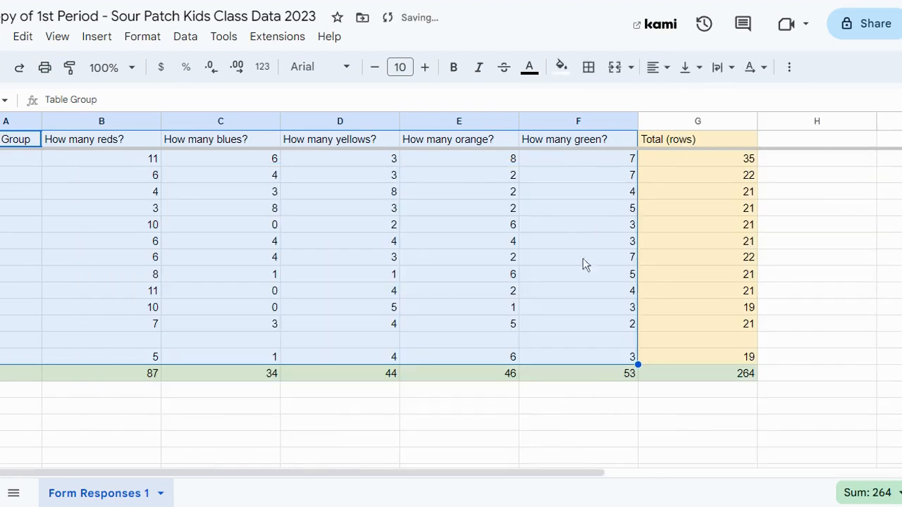
pyautogui.click(432, 438)
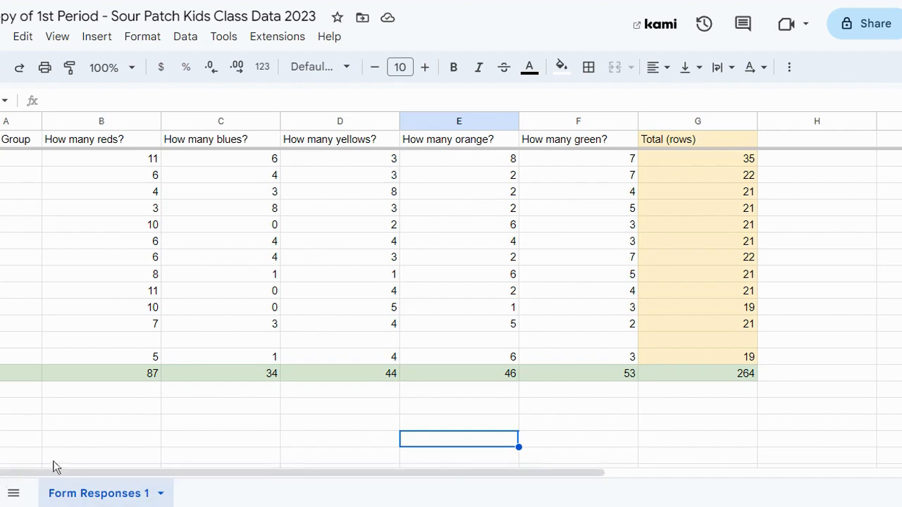
pyautogui.press('Left')
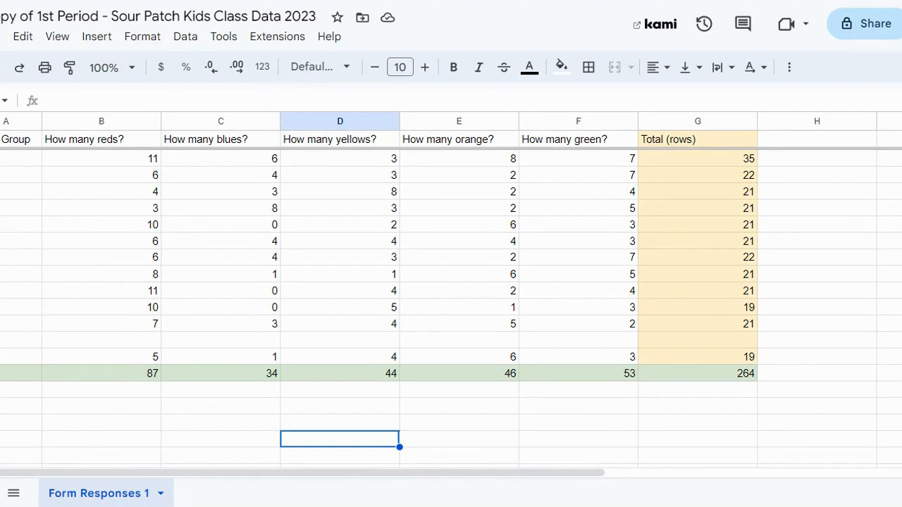
# Hide rows 2 to 14, the rows holding the individual table groups' candy counts
pyautogui.click(4, 158)
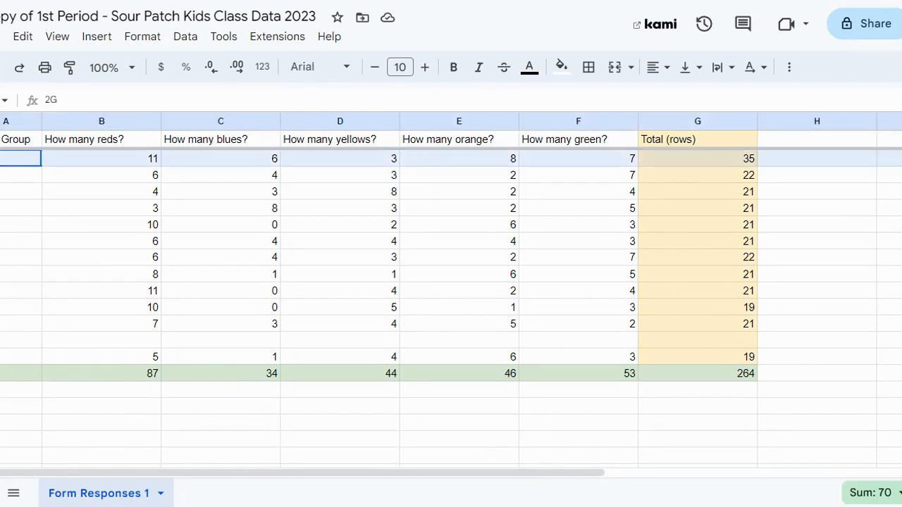
pyautogui.hotkey('shift', 'Down')
pyautogui.hotkey('shift', 'Down')
pyautogui.hotkey('shift', 'Down')
pyautogui.hotkey('shift', 'Down')
pyautogui.hotkey('shift', 'Down')
pyautogui.hotkey('shift', 'Down')
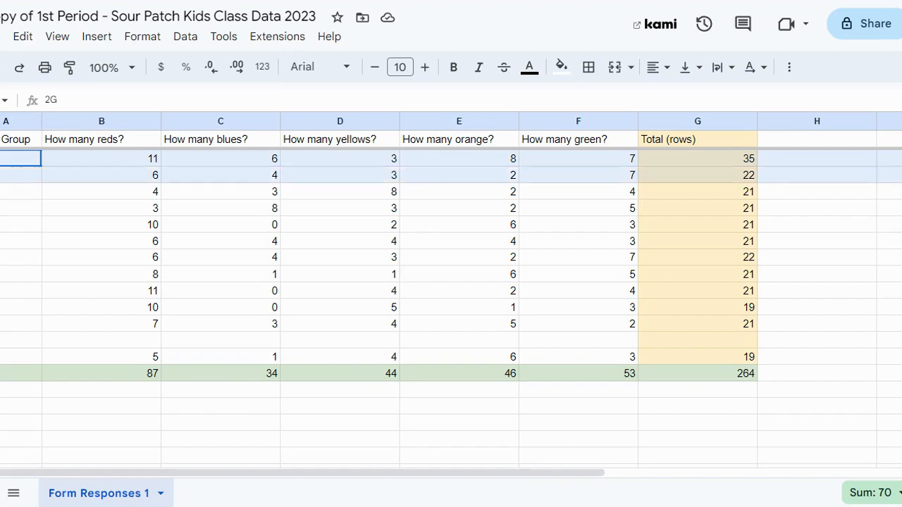
pyautogui.hotkey('shift', 'Down')
pyautogui.hotkey('shift', 'Down')
pyautogui.hotkey('shift', 'Down')
pyautogui.hotkey('shift', 'Down')
pyautogui.hotkey('shift', 'Down')
pyautogui.hotkey('shift', 'Down')
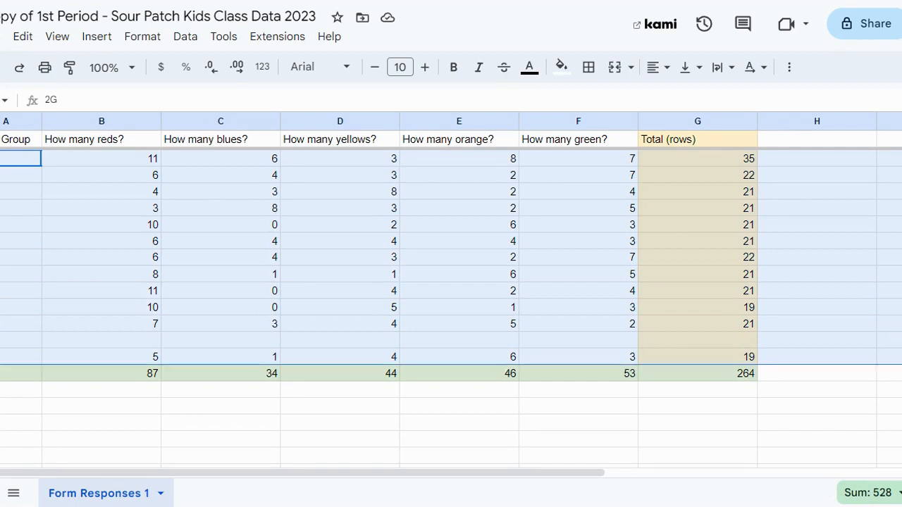
pyautogui.hotkey('shift', 'F10')
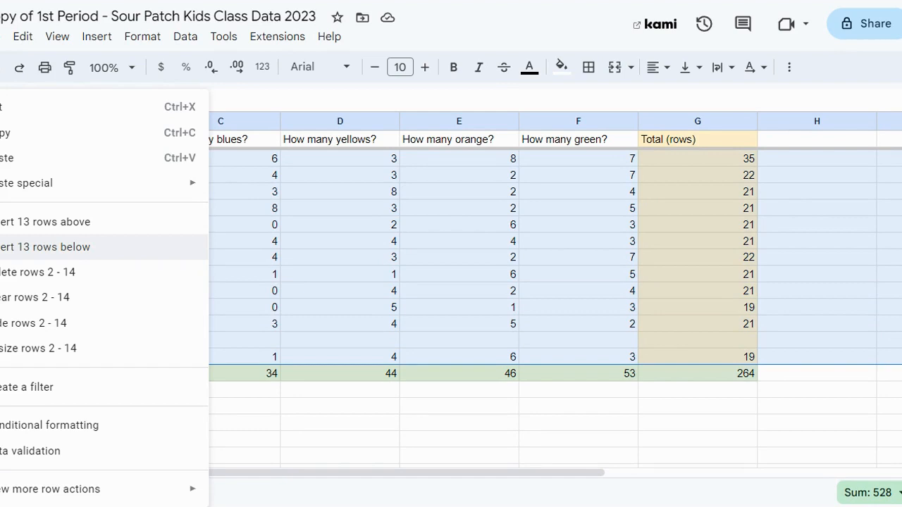
pyautogui.click(28, 326)
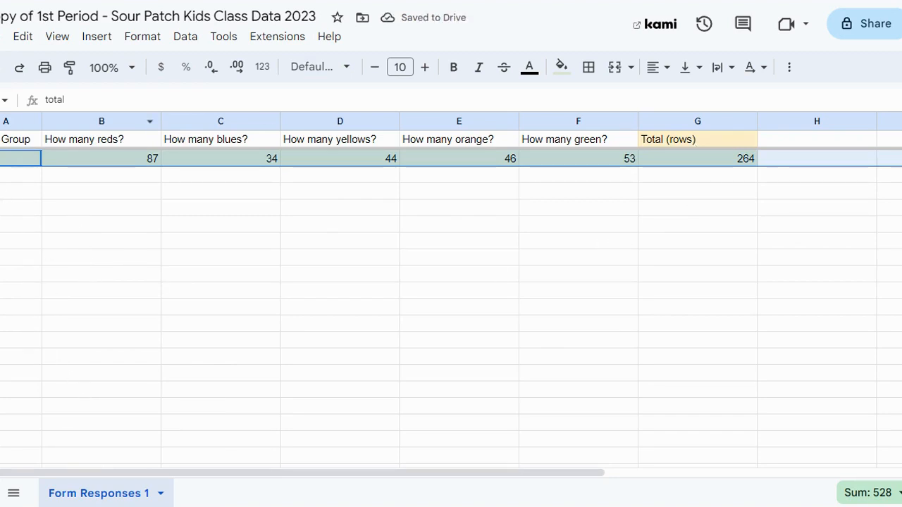
# Insert a chart from the header row and the totals row, covering columns A to G
pyautogui.moveTo(4, 140); pyautogui.dragTo(699, 158)
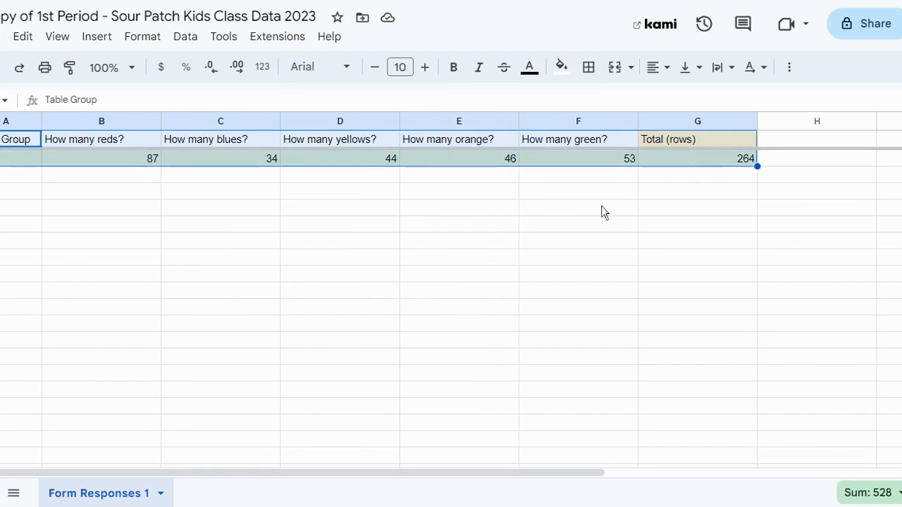
pyautogui.click(791, 69)
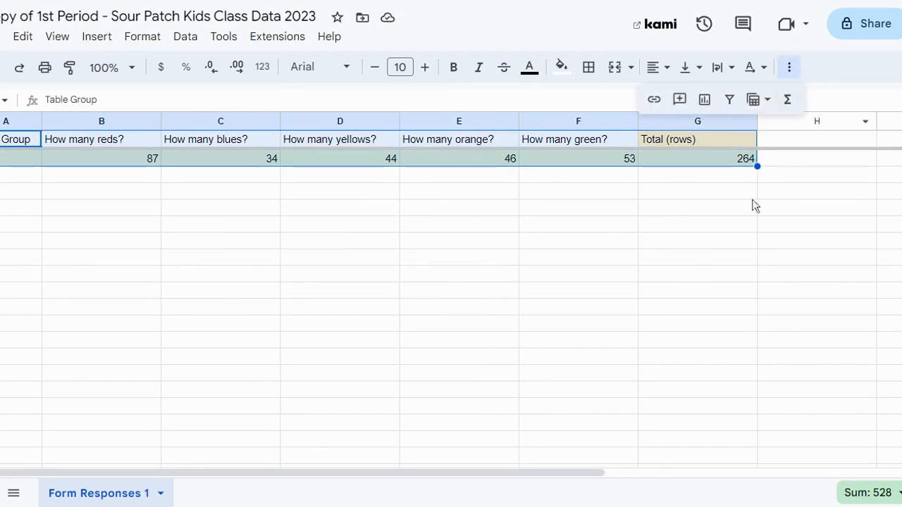
pyautogui.click(705, 101)
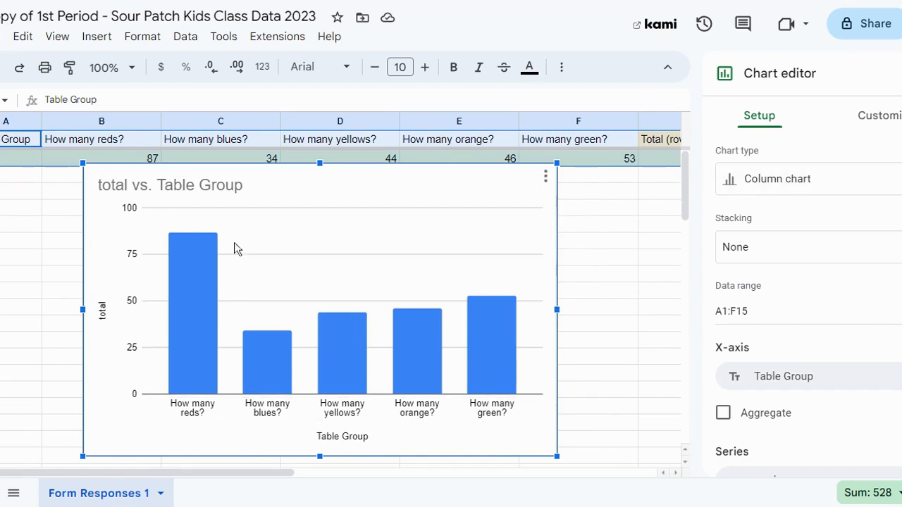
# Set the fill color of only the "How many reds?" bar in the totals chart to red
pyautogui.click(231, 192)
pyautogui.click(242, 189)
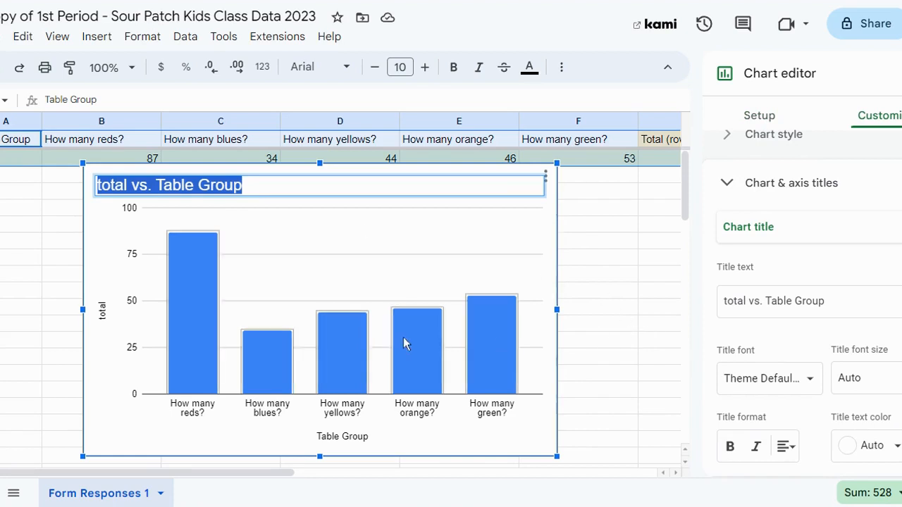
pyautogui.click(190, 378)
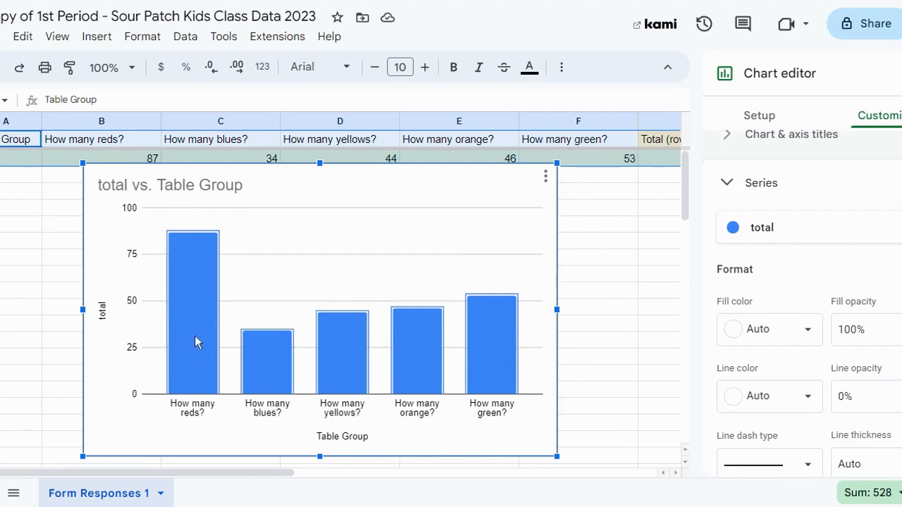
pyautogui.click(194, 376)
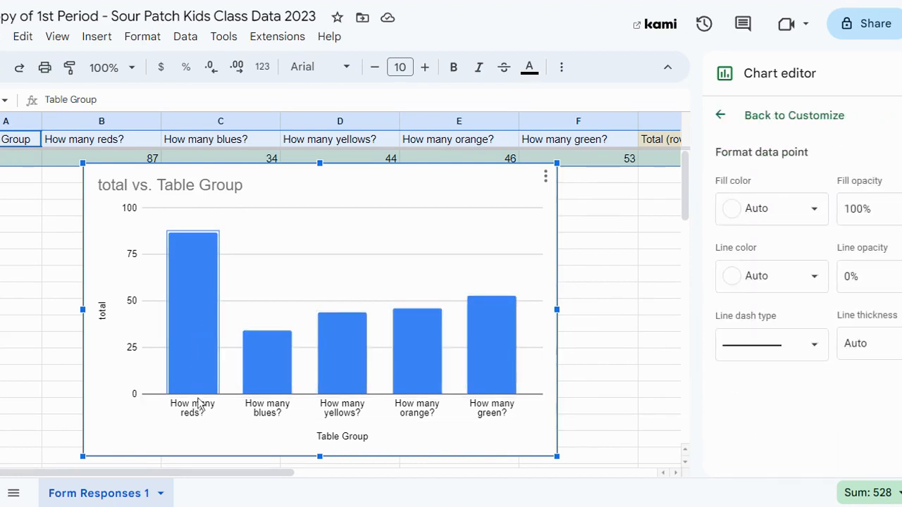
pyautogui.click(814, 214)
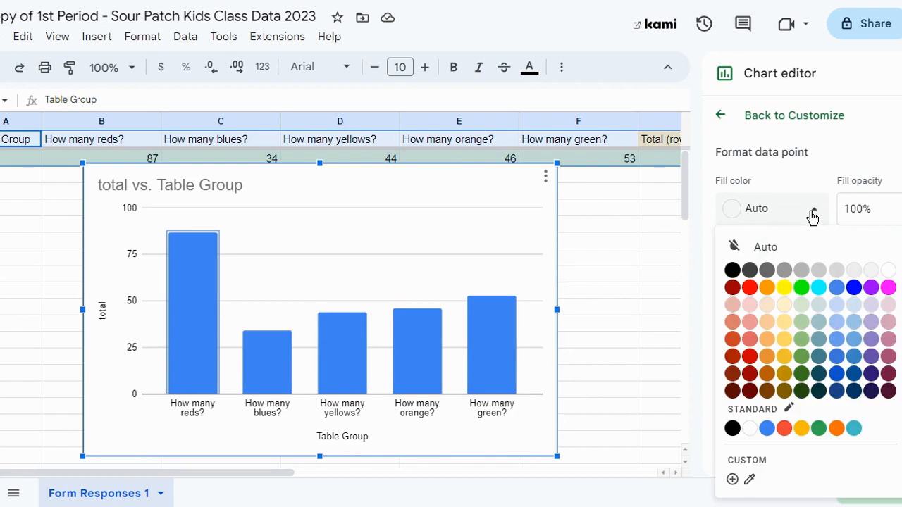
pyautogui.click(749, 288)
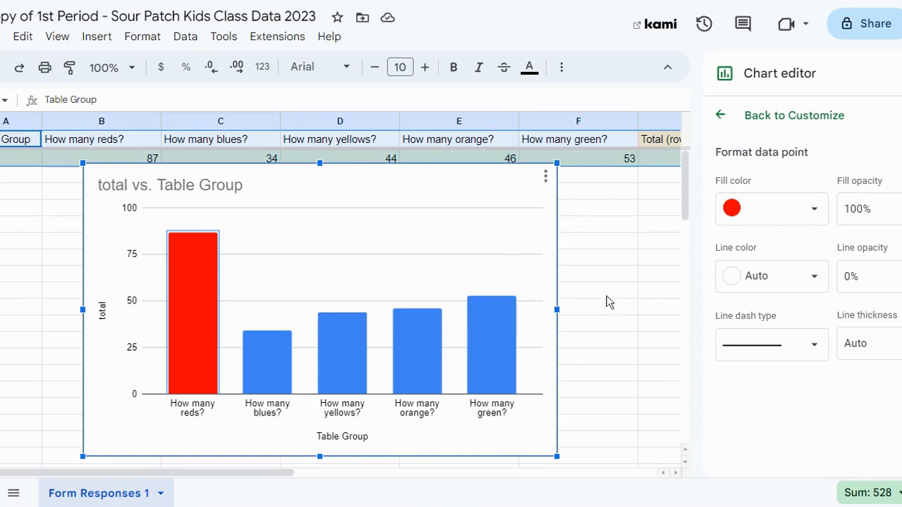
# Delete the candy color totals chart and undo the hiding of rows 2 to 14
pyautogui.click(546, 177)
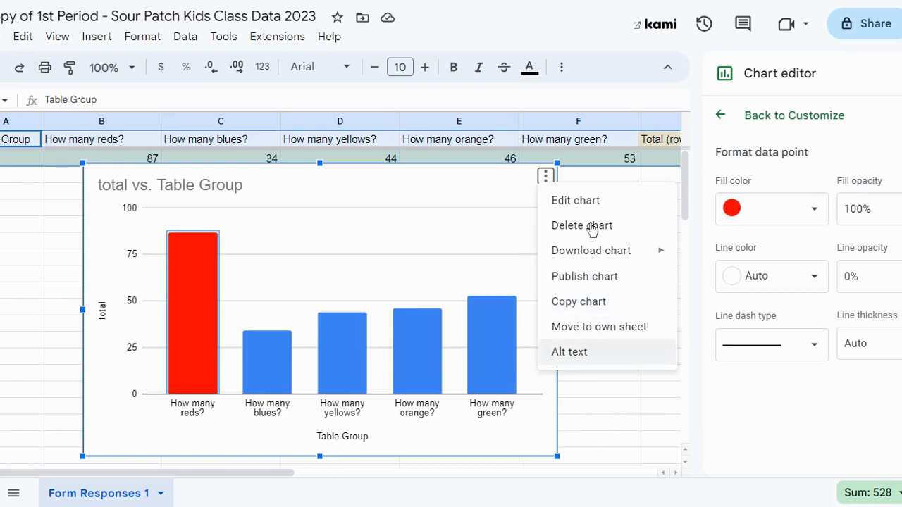
pyautogui.click(568, 227)
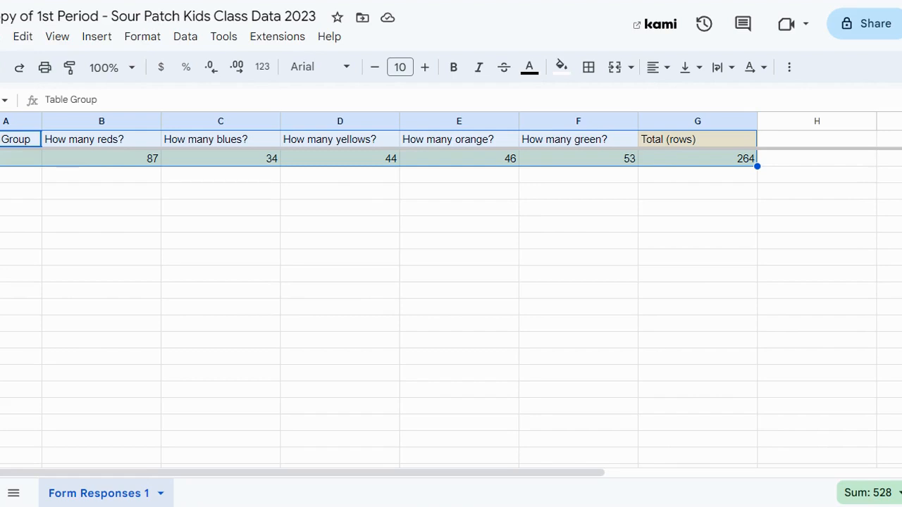
pyautogui.hotkey('ctrl', 'z')
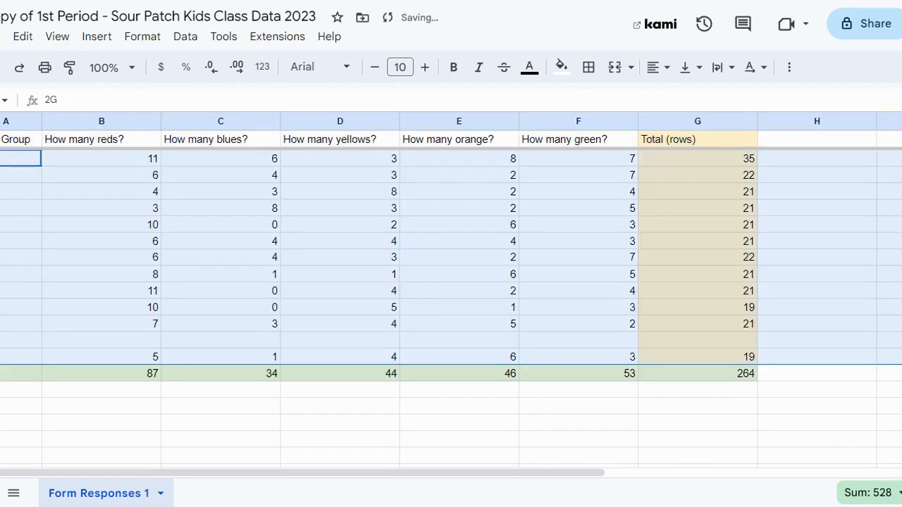
pyautogui.click(212, 426)
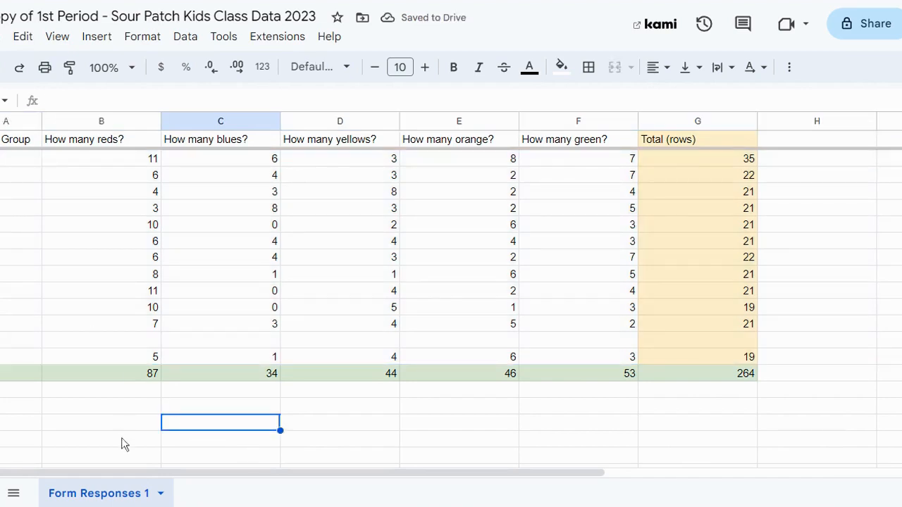
# Hide columns B to F, which hold the counts for each candy color
pyautogui.click(91, 121)
pyautogui.moveTo(97, 122); pyautogui.dragTo(541, 125)
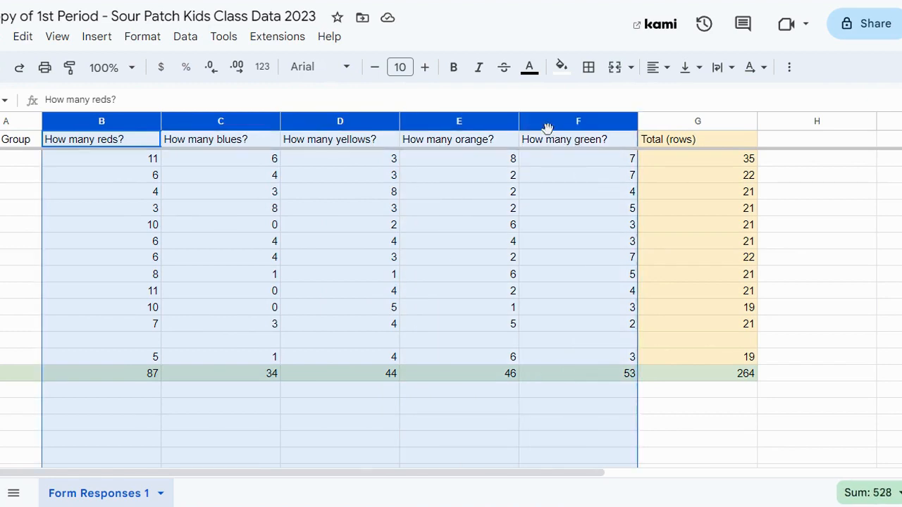
pyautogui.rightClick(241, 122)
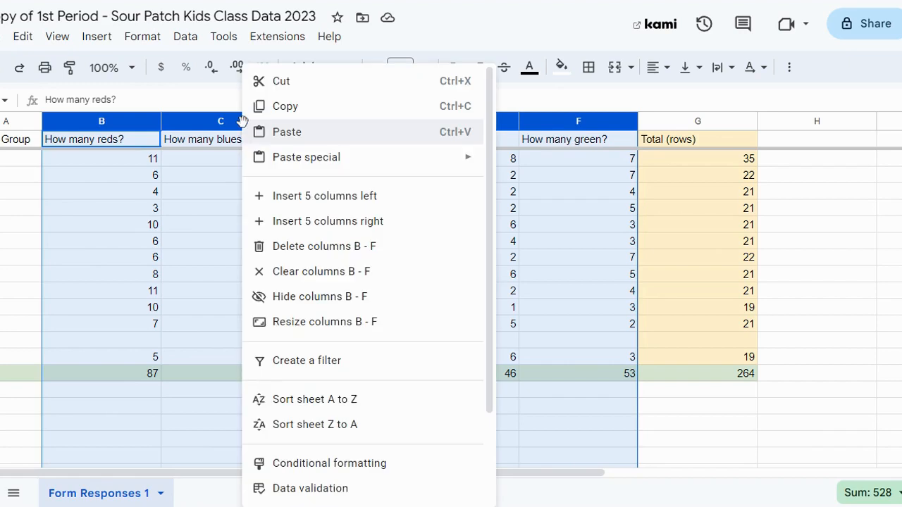
pyautogui.click(300, 297)
# Insert a chart of the Total (rows) values by Table Group, selecting both columns from the header through the totals row
pyautogui.moveTo(15, 139); pyautogui.dragTo(14, 336)
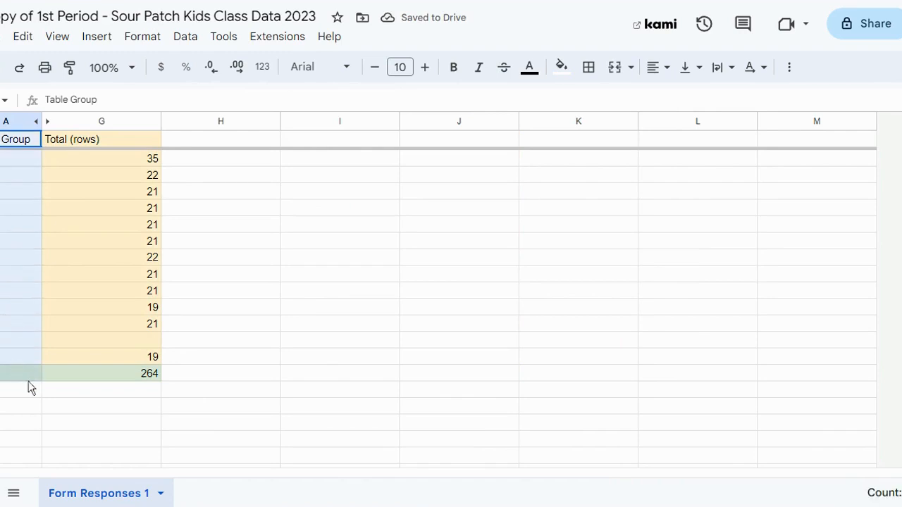
pyautogui.moveTo(28, 387); pyautogui.dragTo(133, 383)
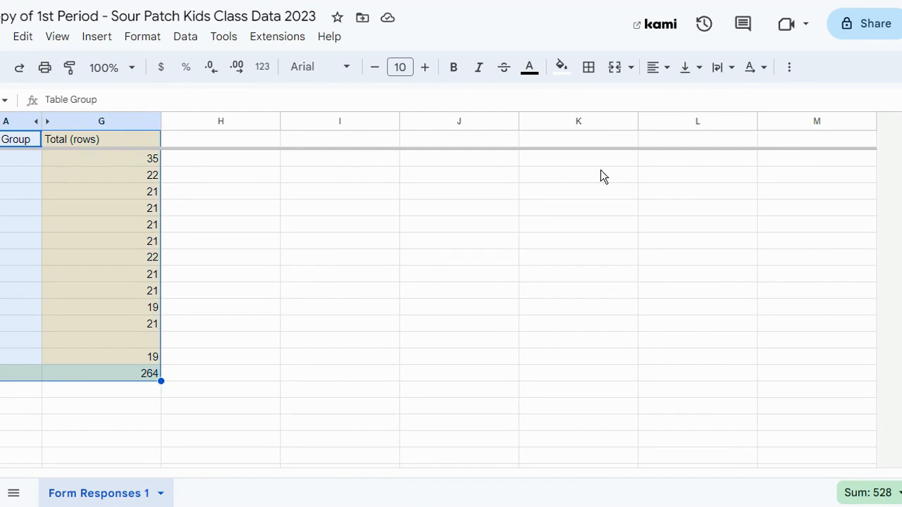
pyautogui.click(790, 67)
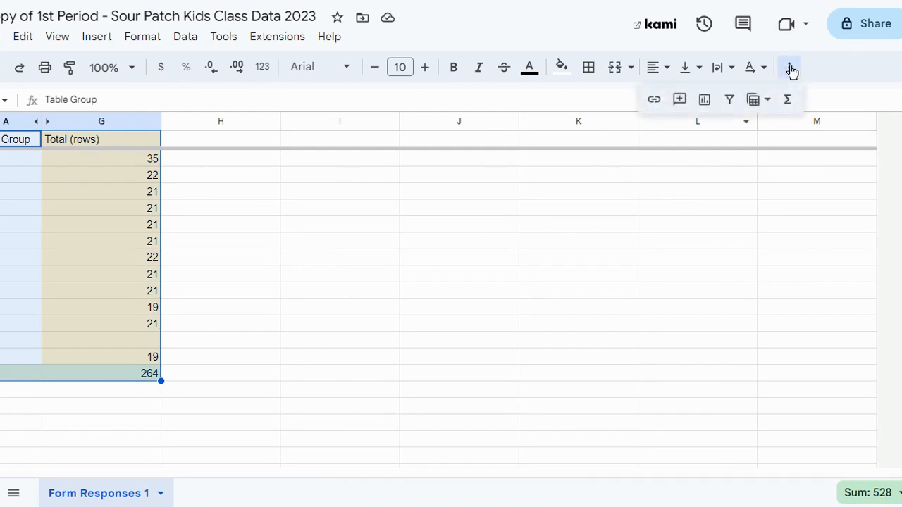
pyautogui.click(705, 100)
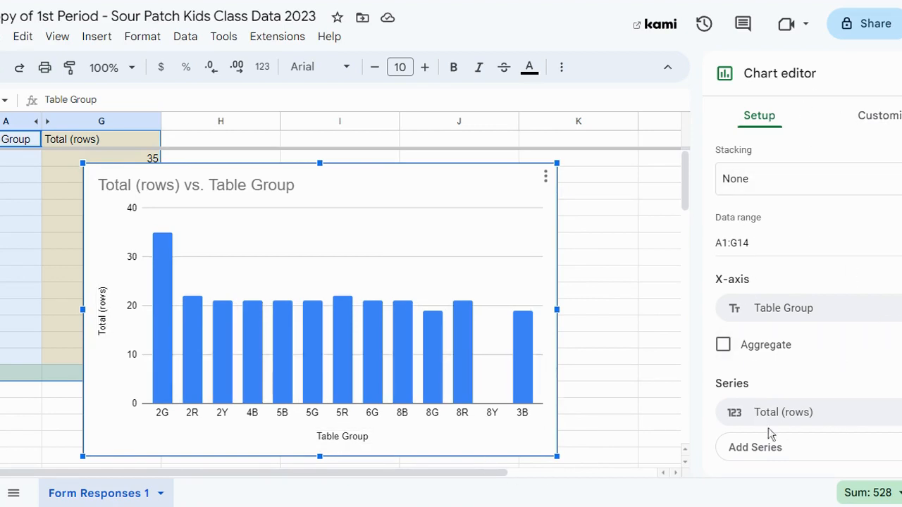
pyautogui.scroll(-2, 803, 296)
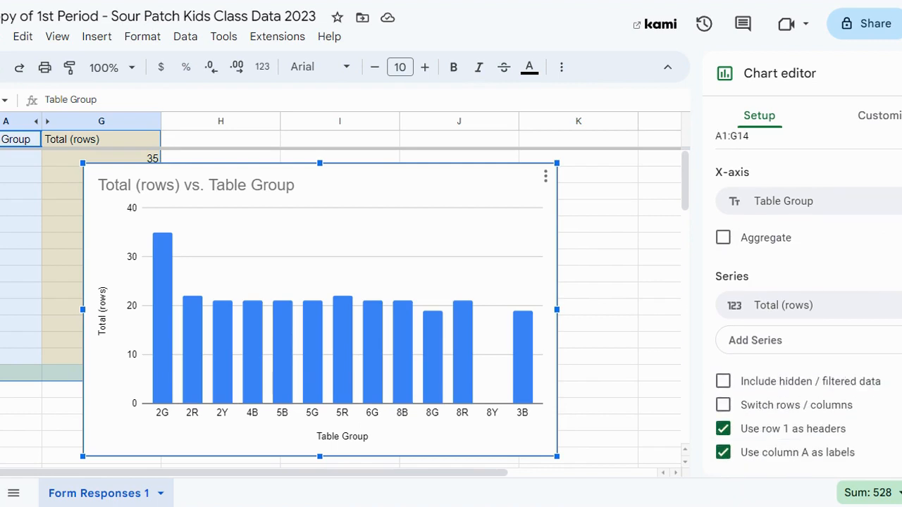
pyautogui.scroll(2, 803, 296)
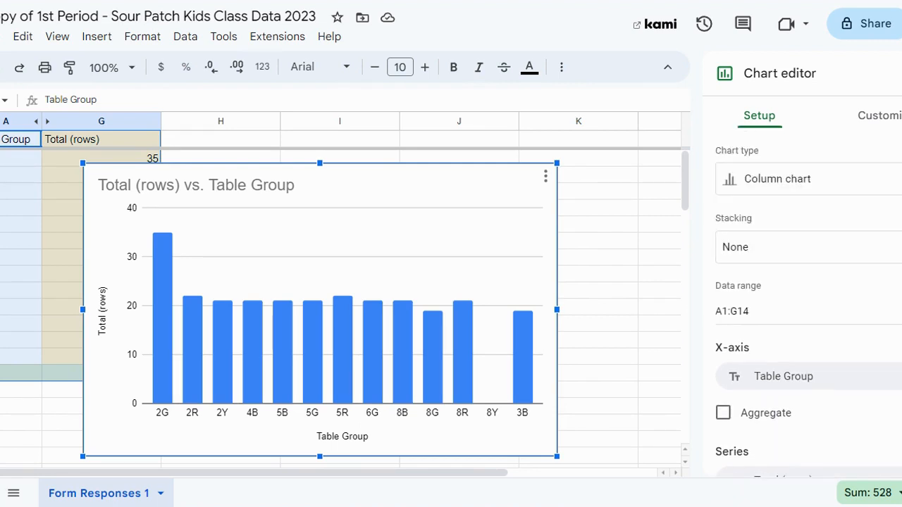
pyautogui.scroll(-2, 803, 296)
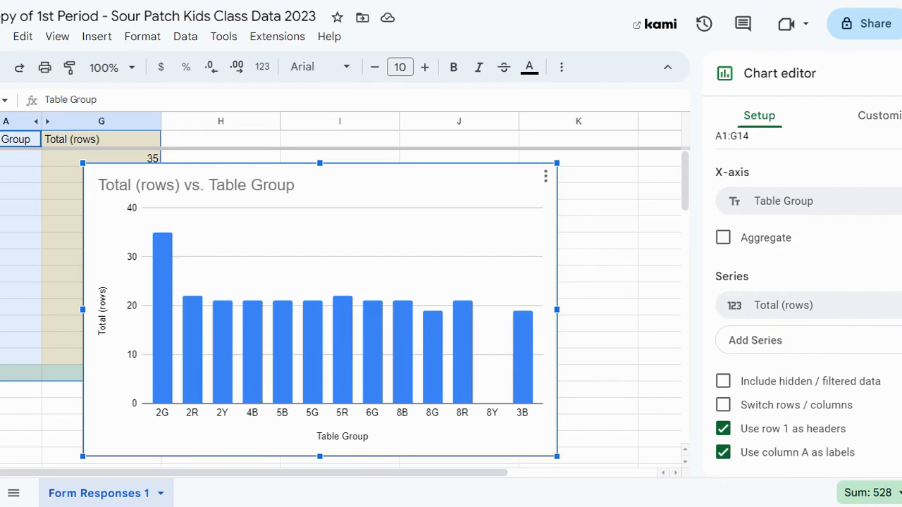
pyautogui.scroll(3, 804, 296)
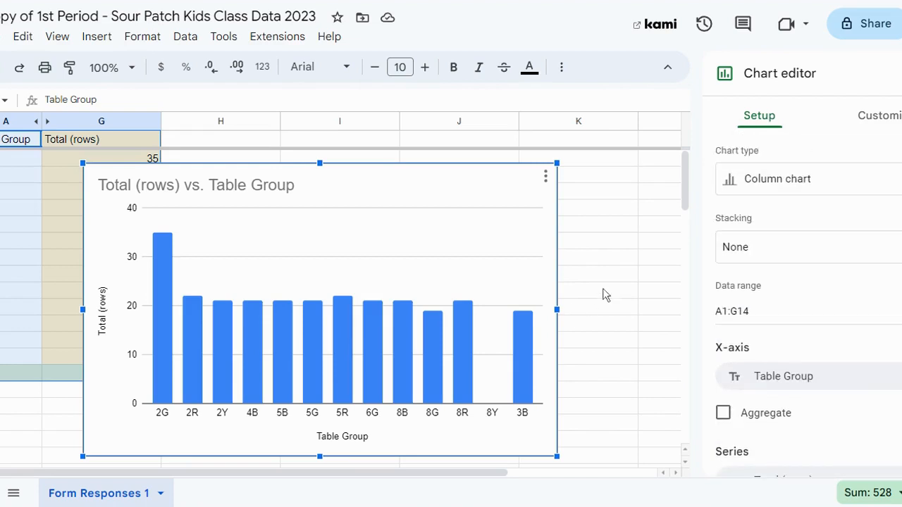